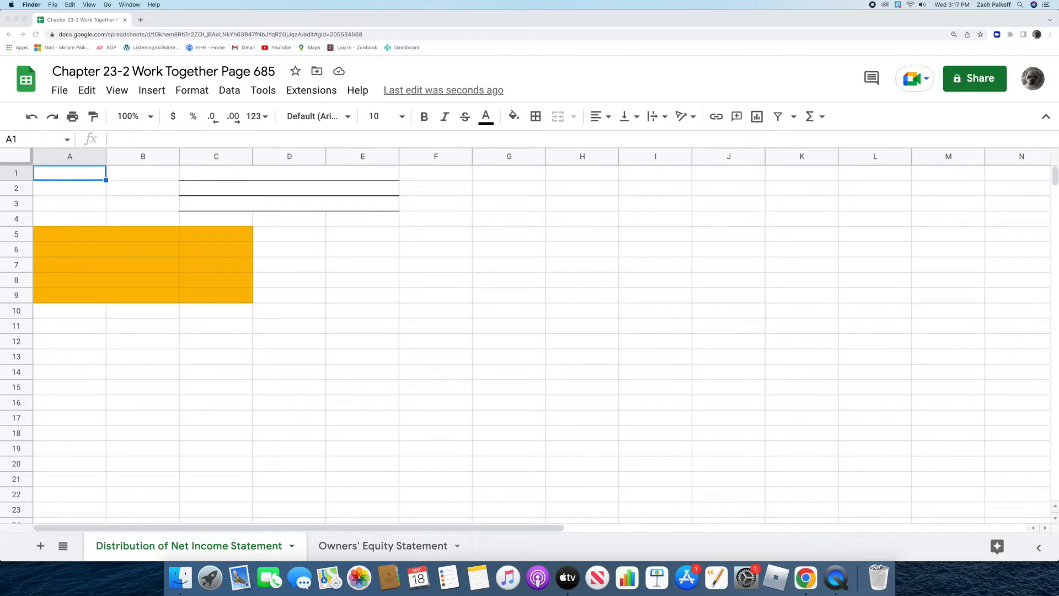
Step: Enter the statement heading with "B and B Diving" in C1 and "Distribution of Net Income Statement" in C2
click(374, 174)
text(B)
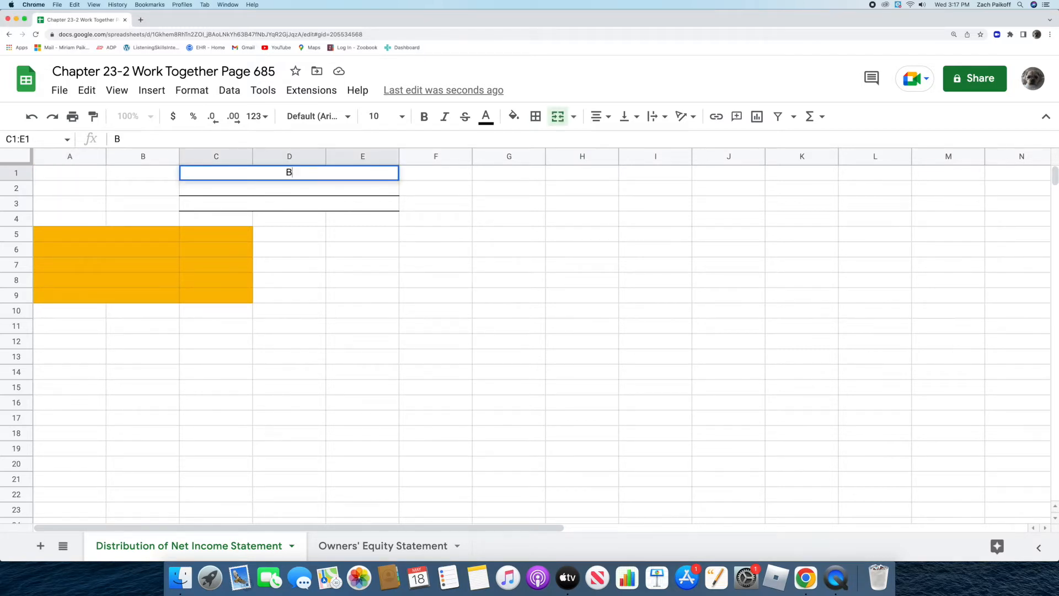
text( and B Diving)
key(Return)
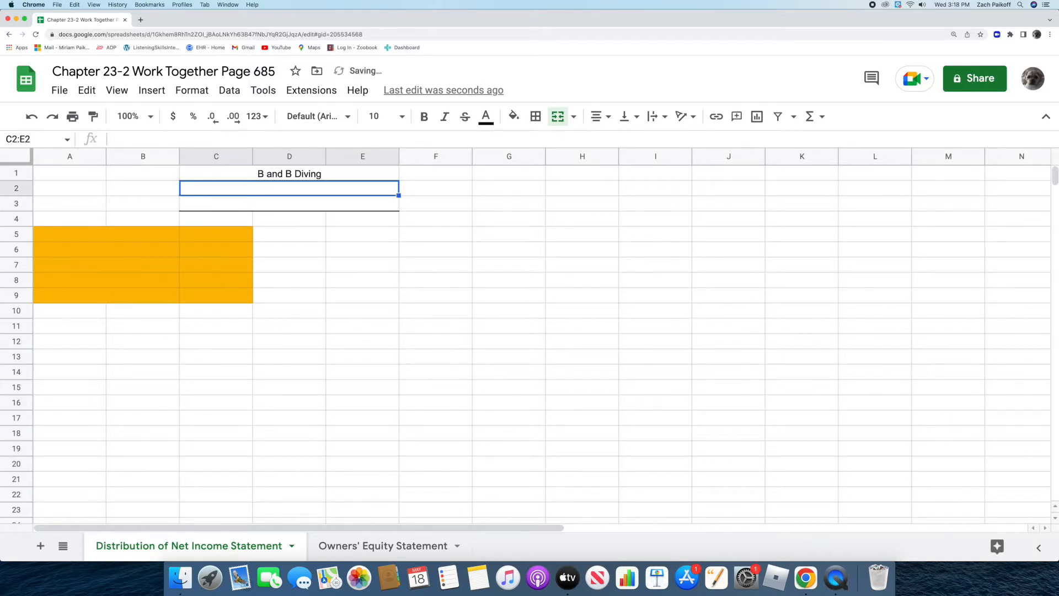
double_click(367, 188)
text(Distri)
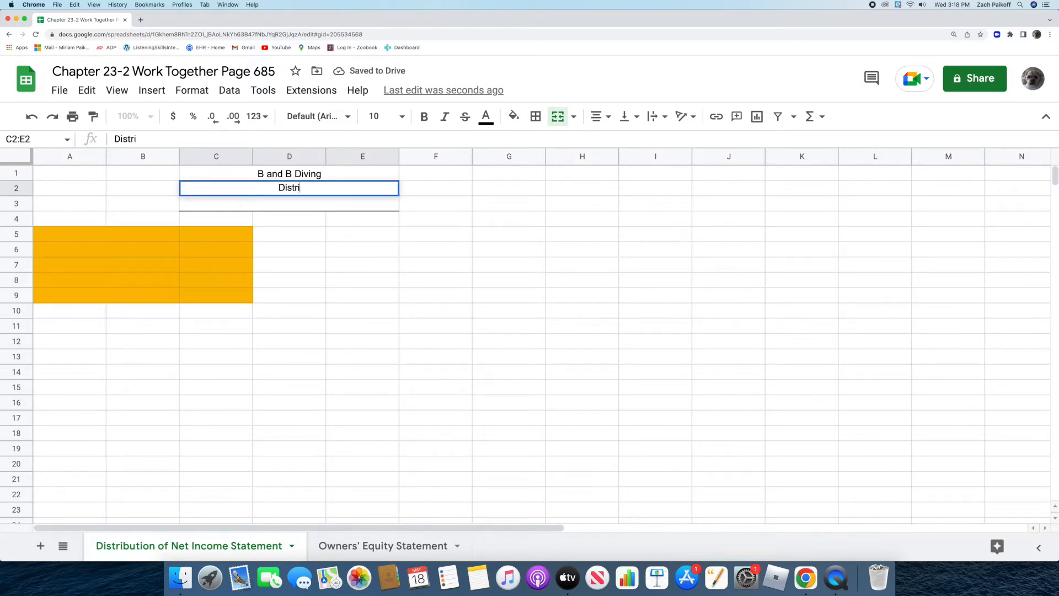
text(bution of Net Income Statement)
key(Return)
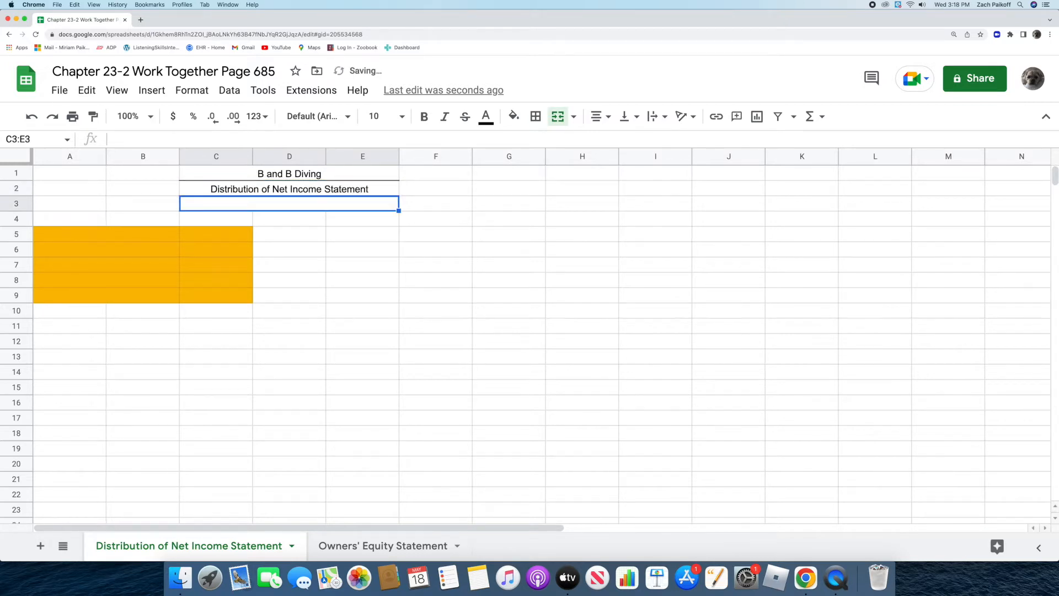
Step: Enter the date line "For Month Ended March 31, 20--" in heading cell C3
double_click(370, 203)
text(F)
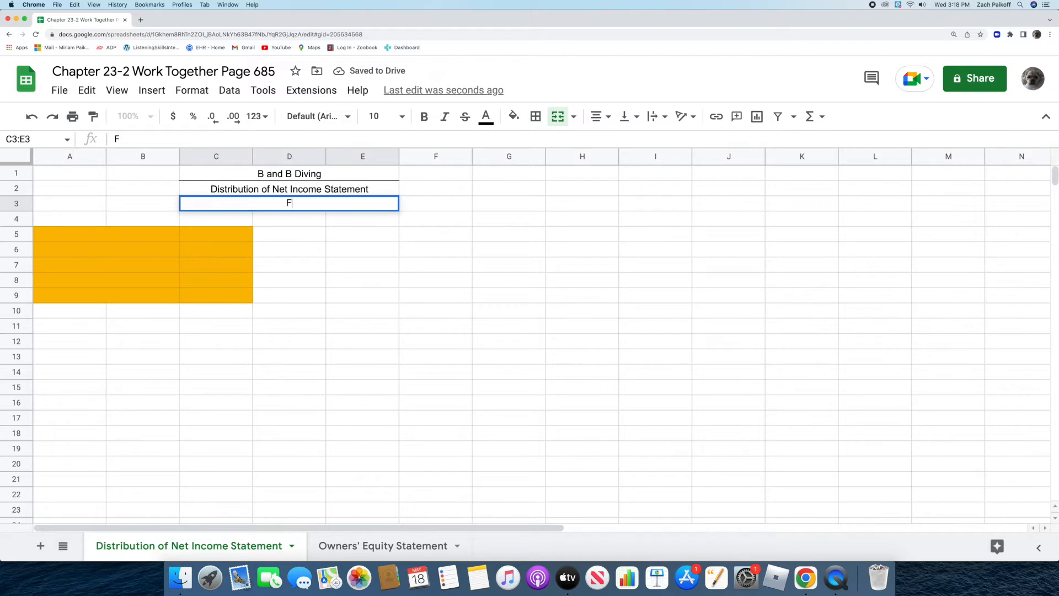
text(or Month Ended March 31, 20--)
key(Return)
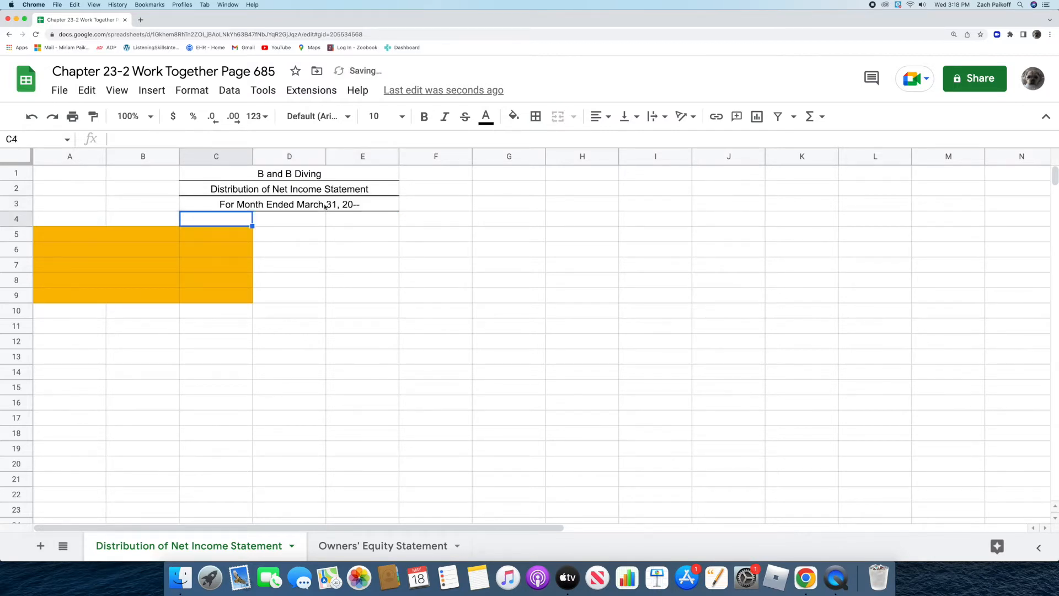
Step: Enter the first partner's full name in A5
click(151, 234)
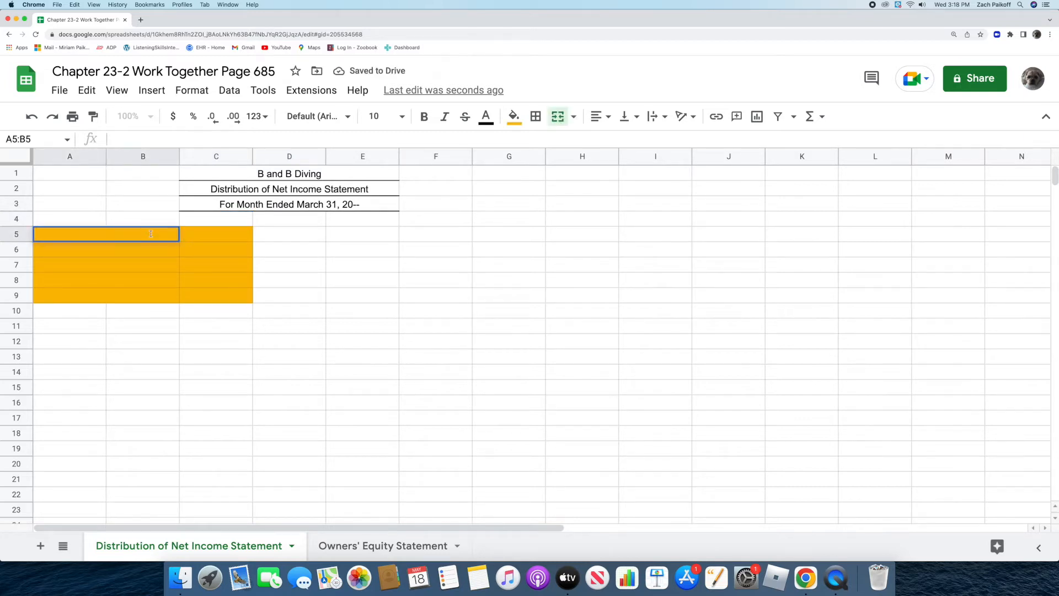
text(Robert Billi)
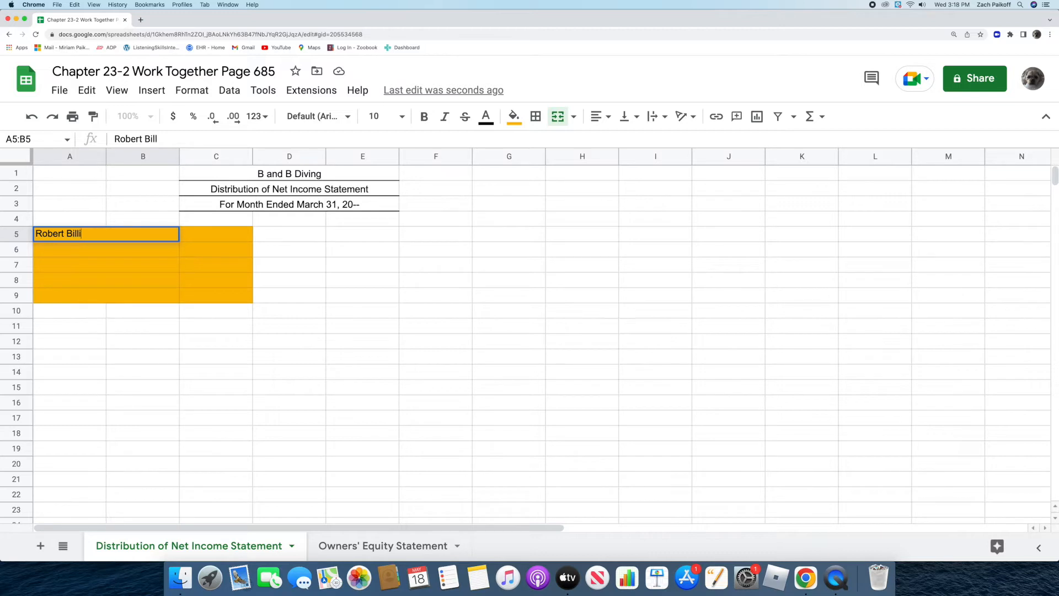
text(ngs)
key(Return)
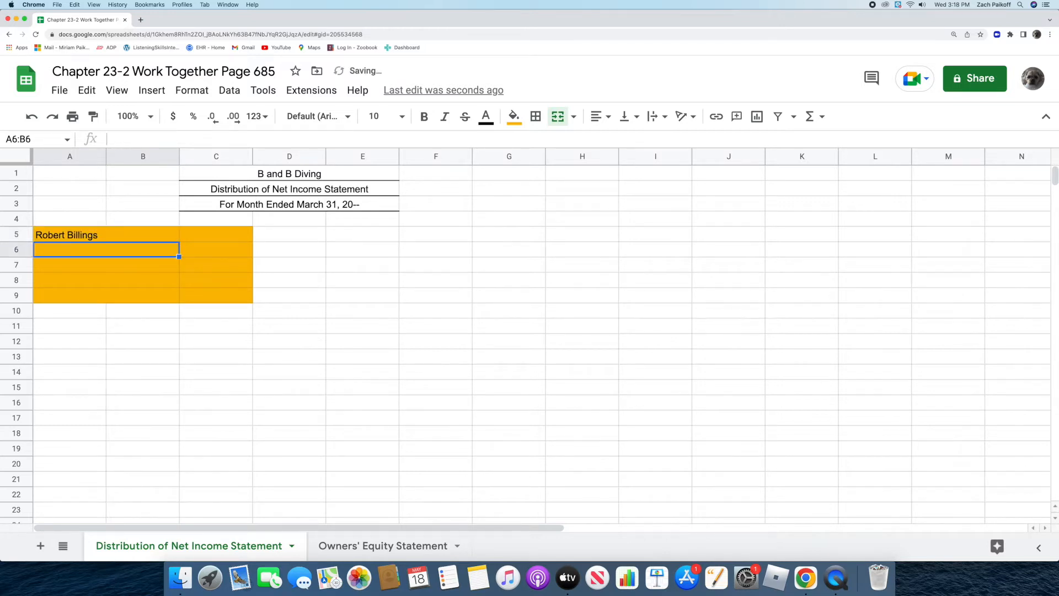
Step: Add the first partner's share with the indented label "50.0% of Net Income" in A6 and 14800 in C6
double_click(157, 250)
text(50.0% of Ne)
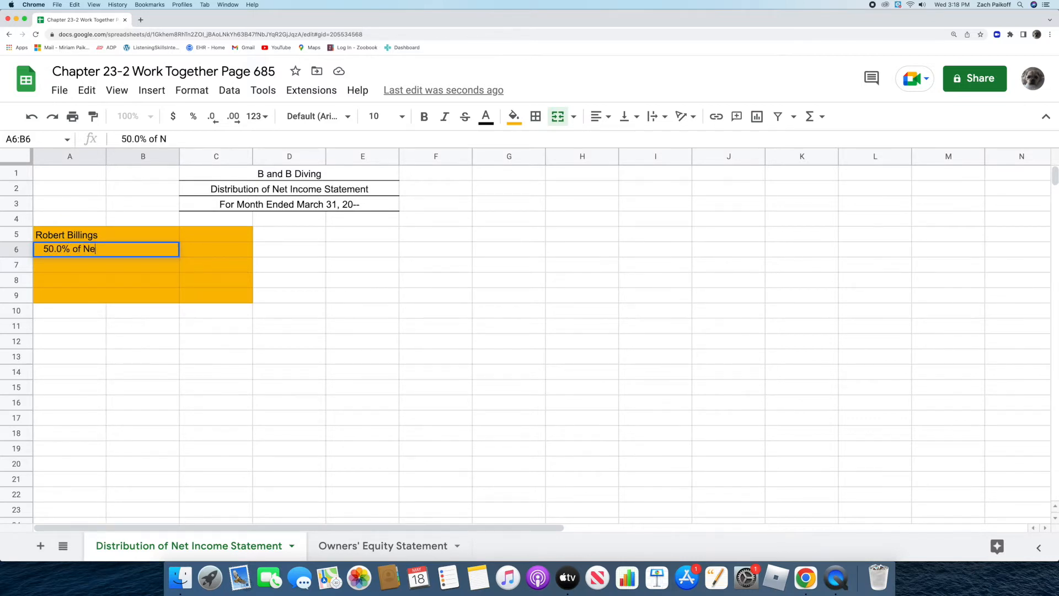
text(t Income)
key(Return)
click(203, 252)
text(14800)
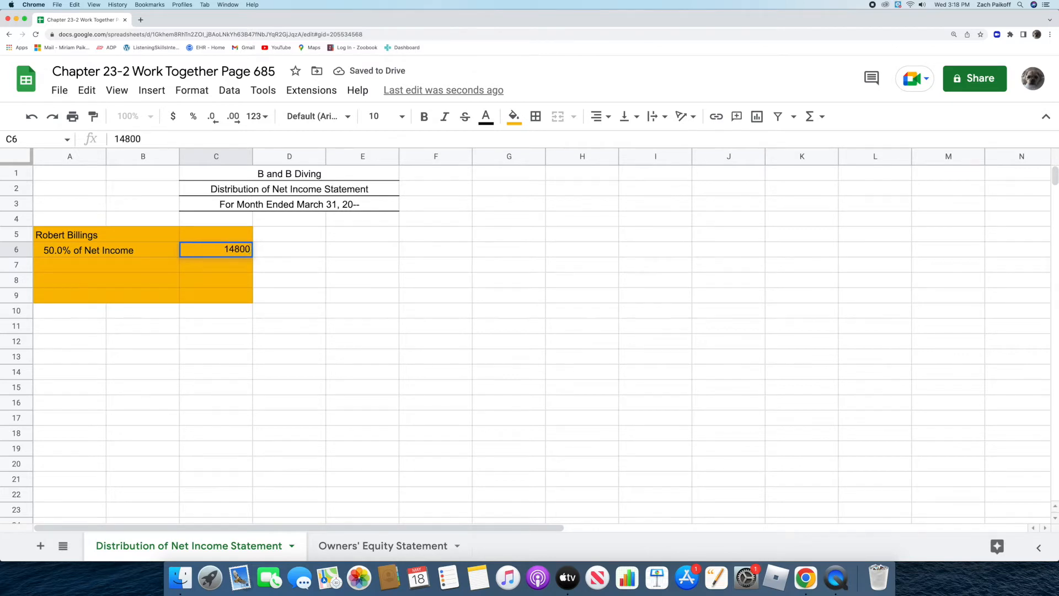
key(Return)
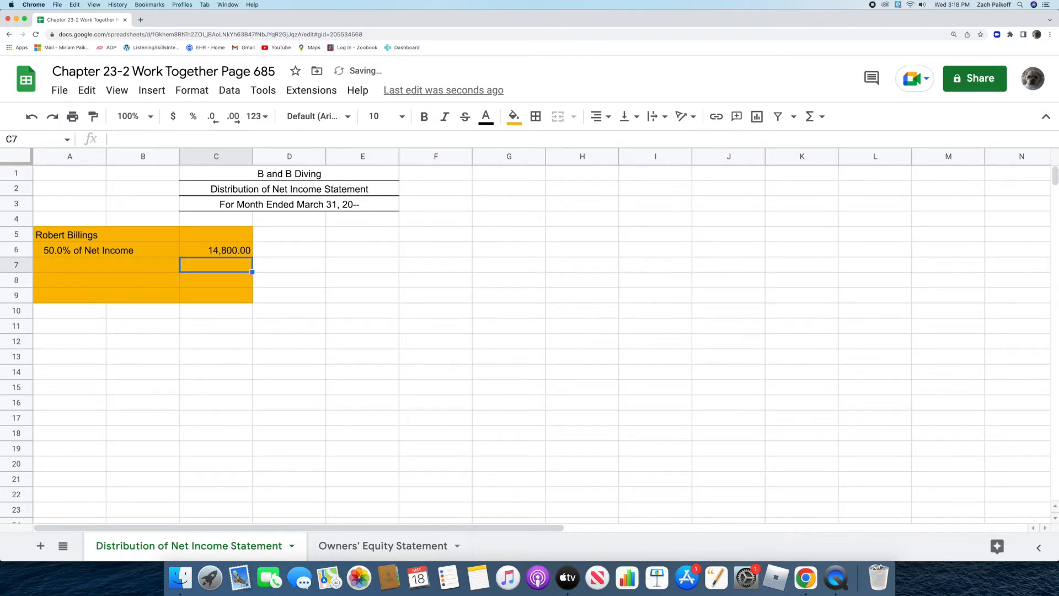
Step: Enter the second partner's full name in A7
click(141, 264)
text(Susan)
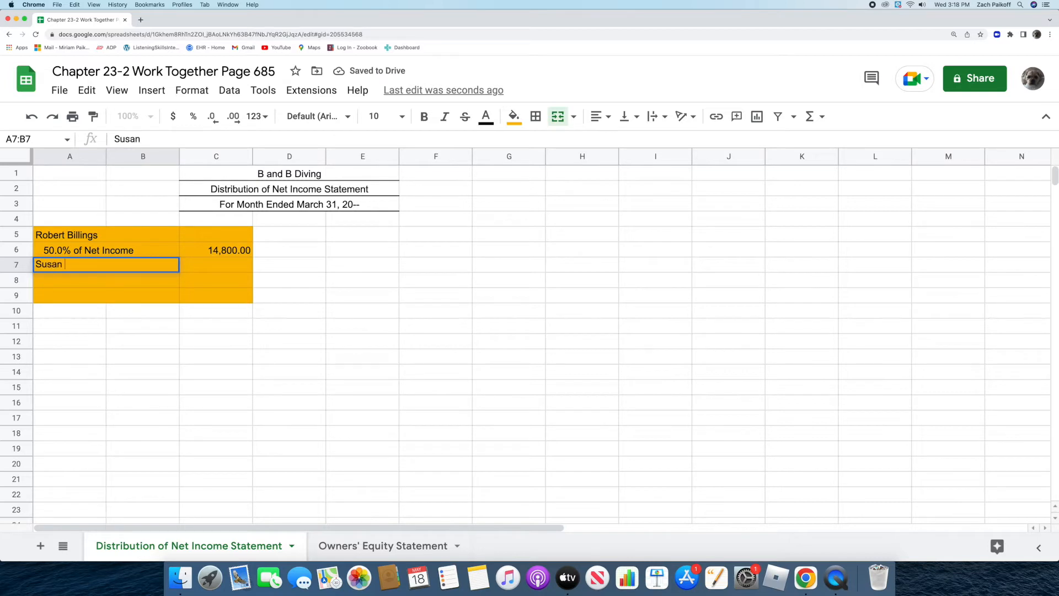
text( Billings)
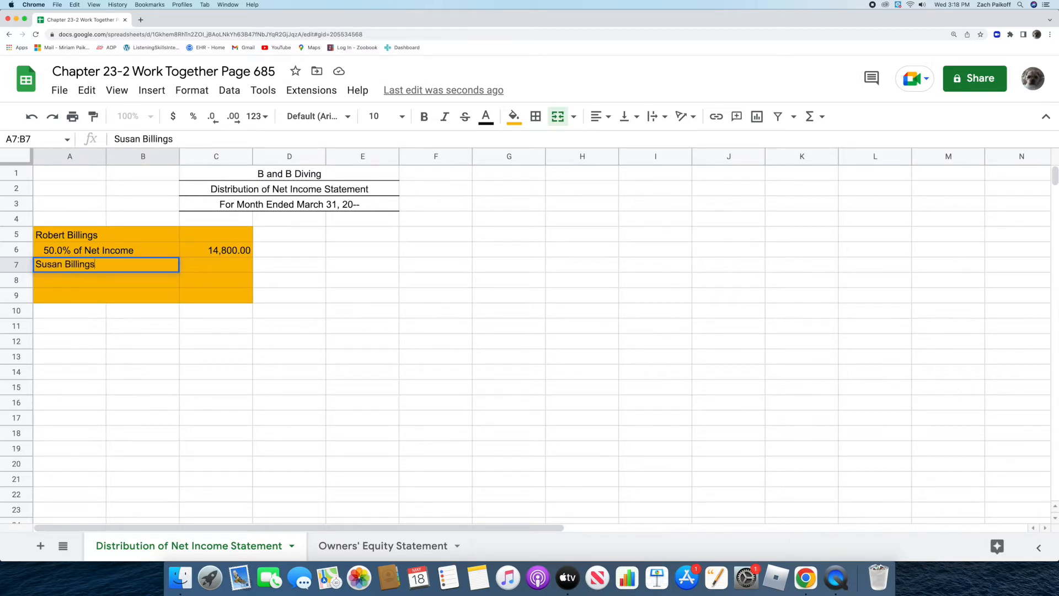
key(Return)
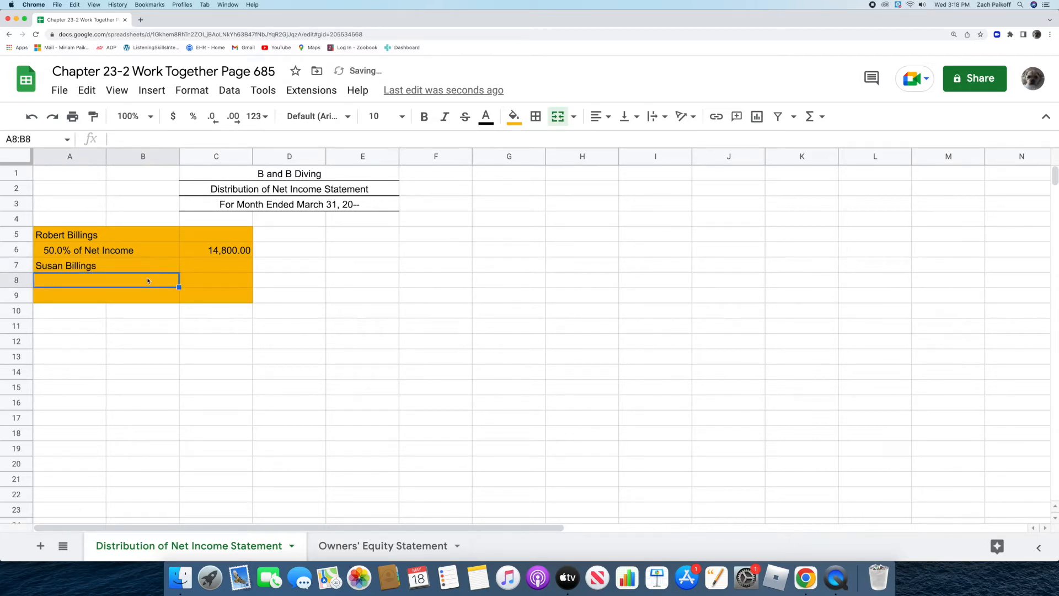
Step: Add the second partner's share with the indented label "50.0% of Net Income" in A8 and 14,800 in C8
text(50.0% of N)
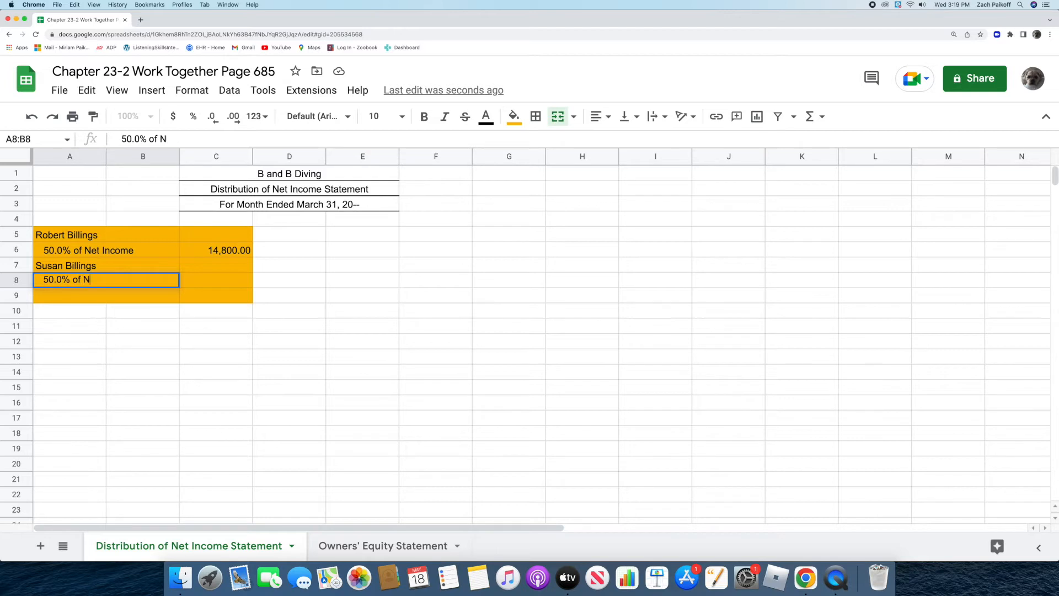
text(et Income)
key(Return)
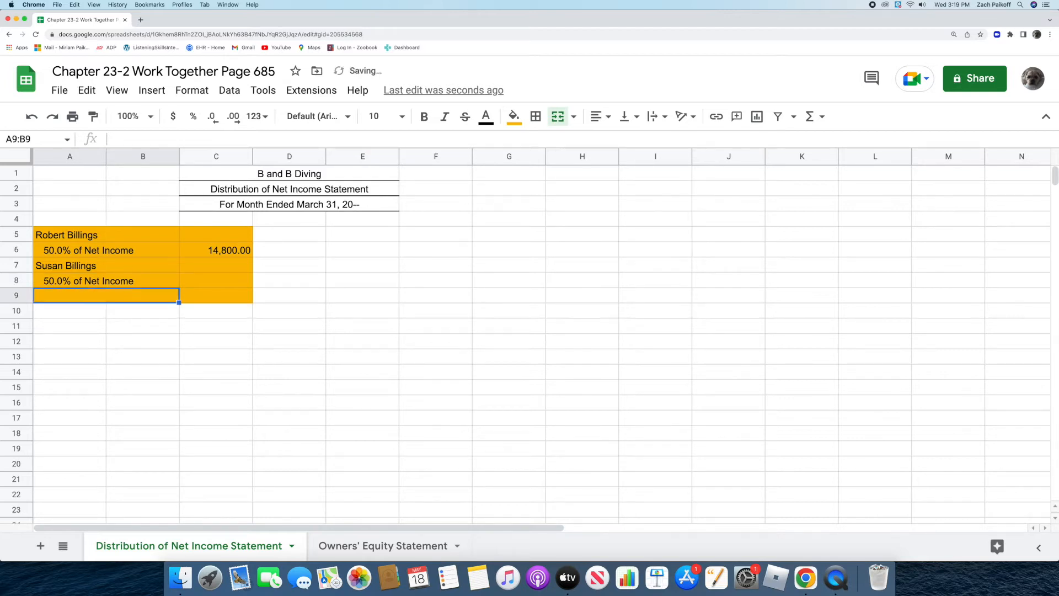
click(195, 282)
text(14,800)
key(Return)
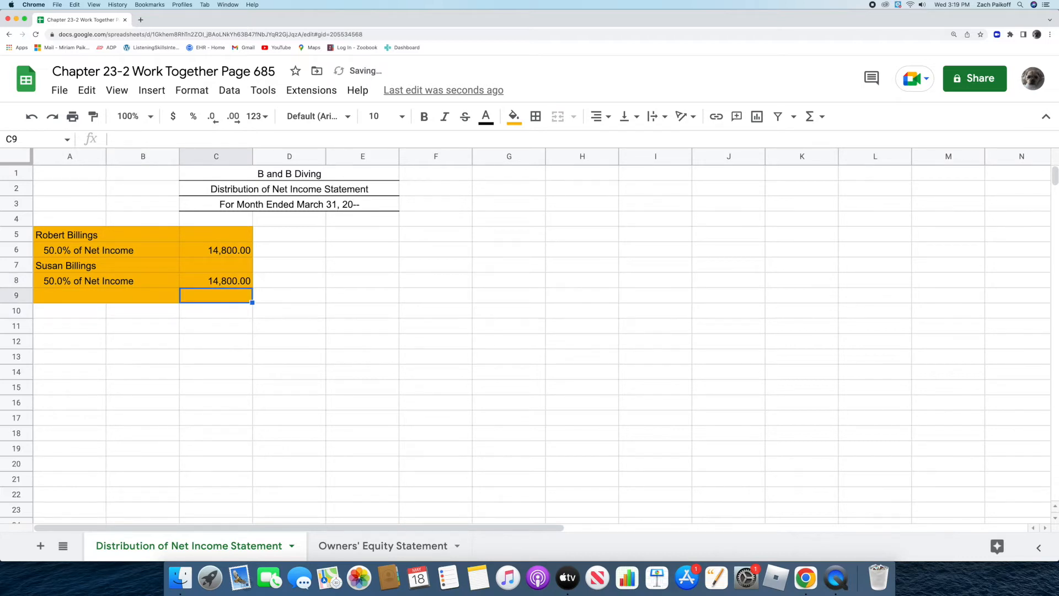
Step: Apply a thin single-line bottom border to the second partner's amount in C8
click(189, 281)
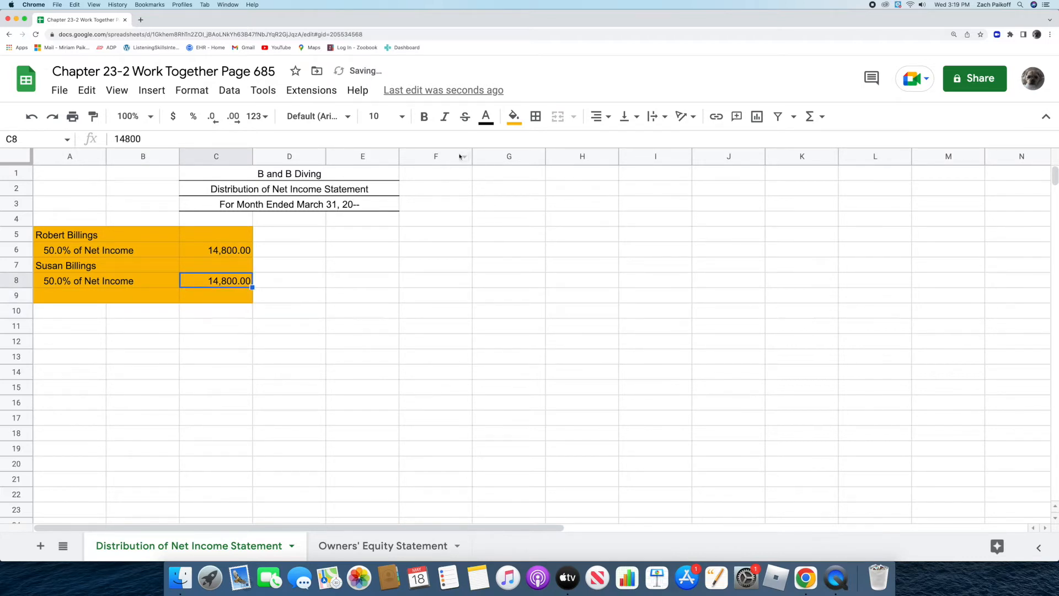
click(536, 117)
click(651, 166)
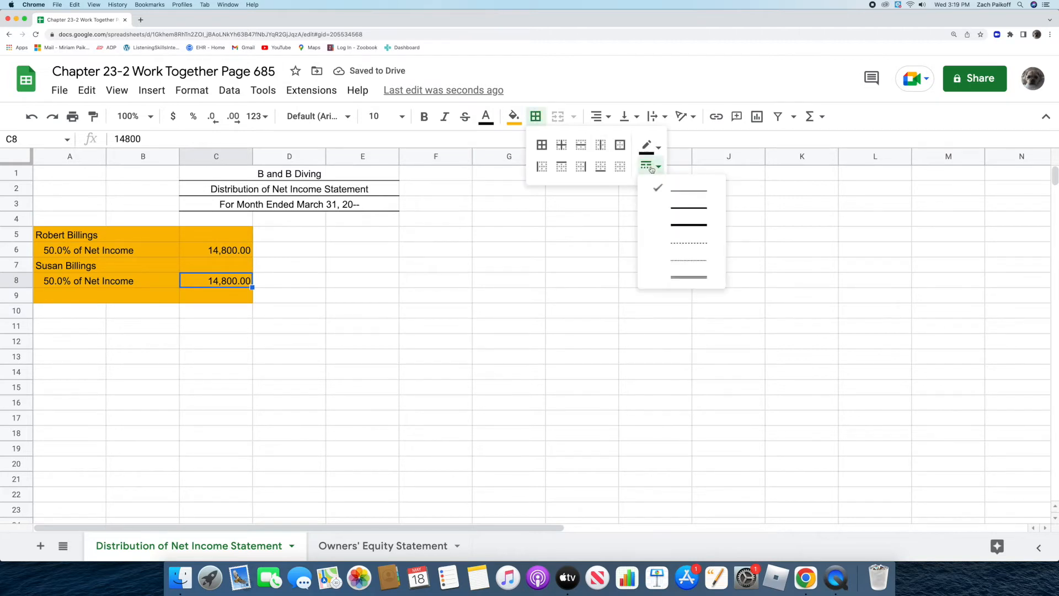
click(678, 188)
click(600, 167)
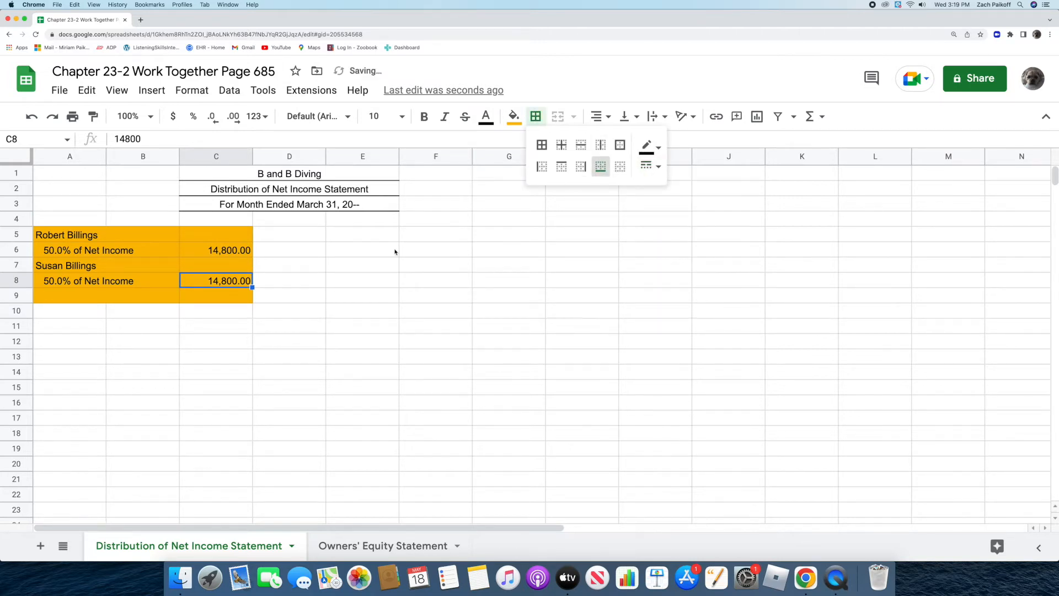
Step: Total the two partners' shares in C9 with the formula =C6+C8
click(233, 297)
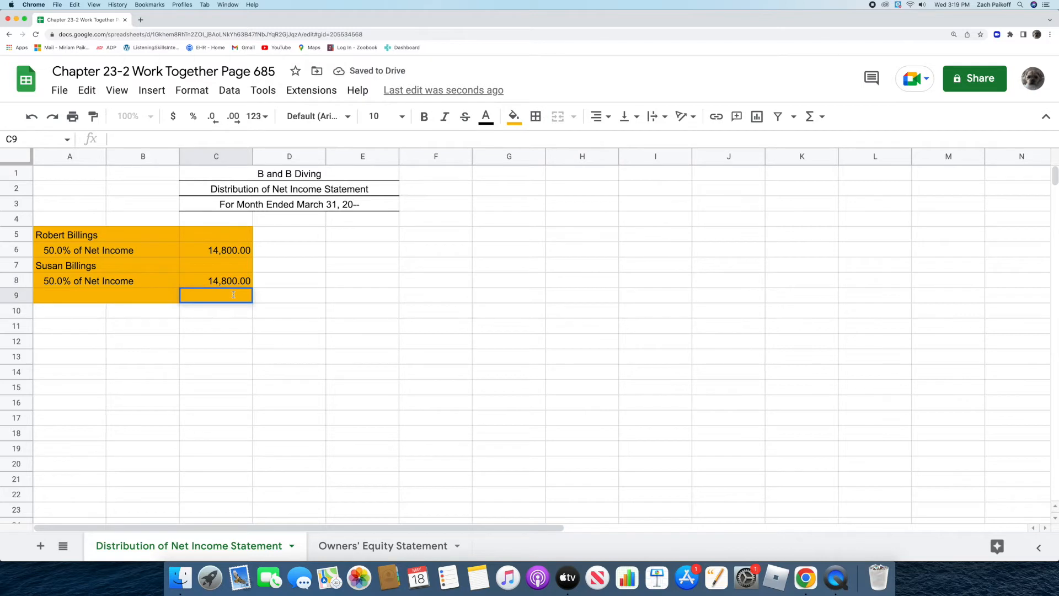
text(=)
click(190, 254)
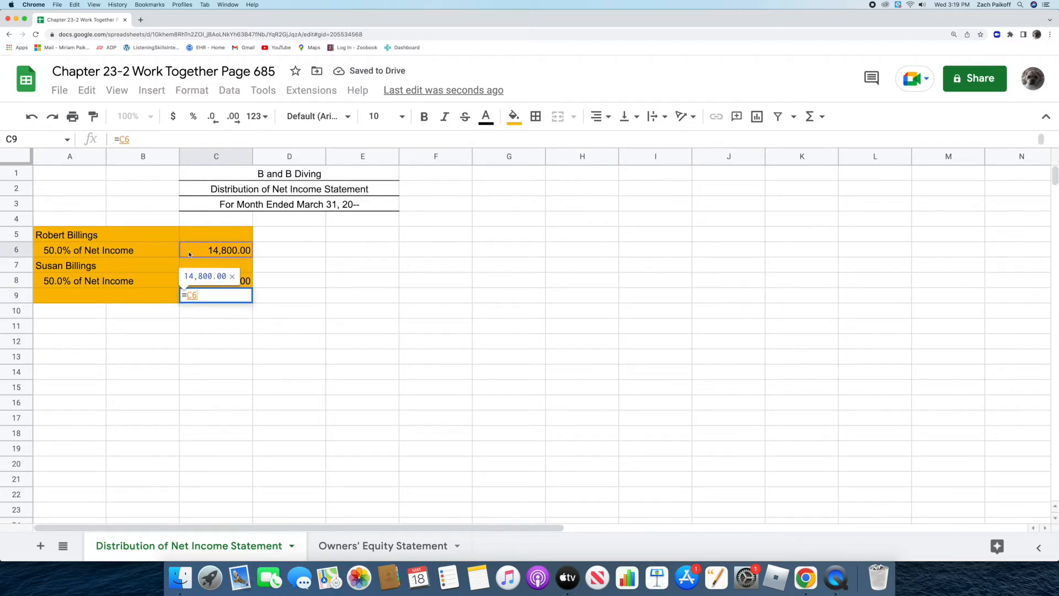
text(+)
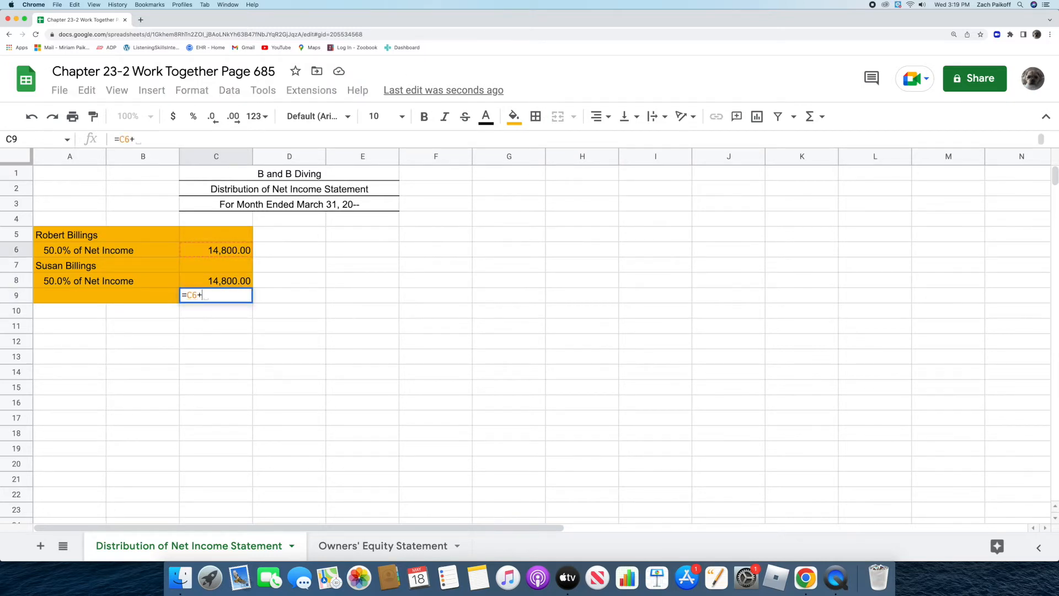
click(190, 281)
key(Return)
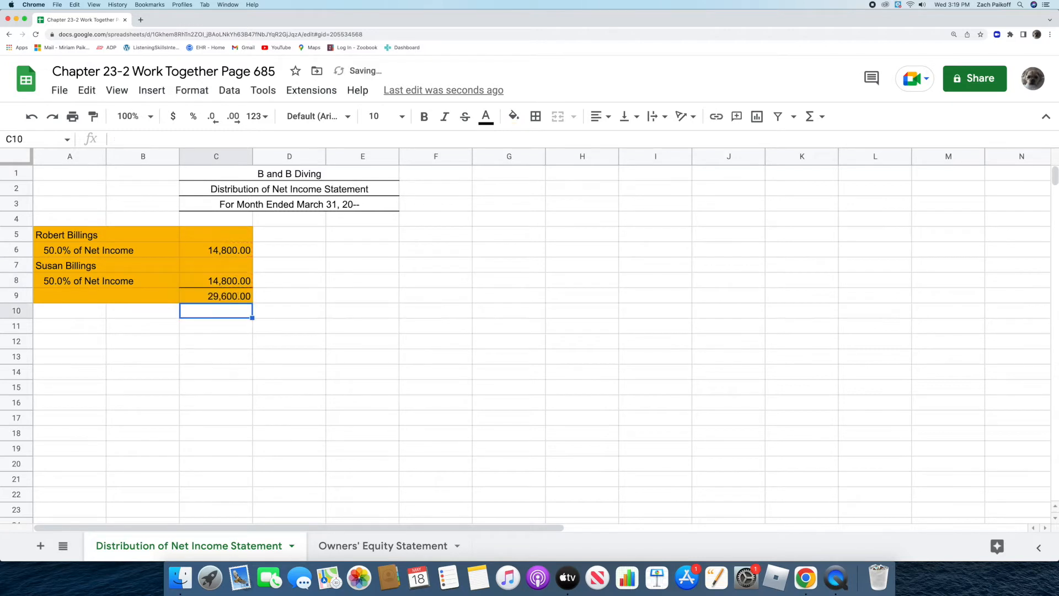
Step: Apply a double-line bottom border to the total in C9
click(191, 298)
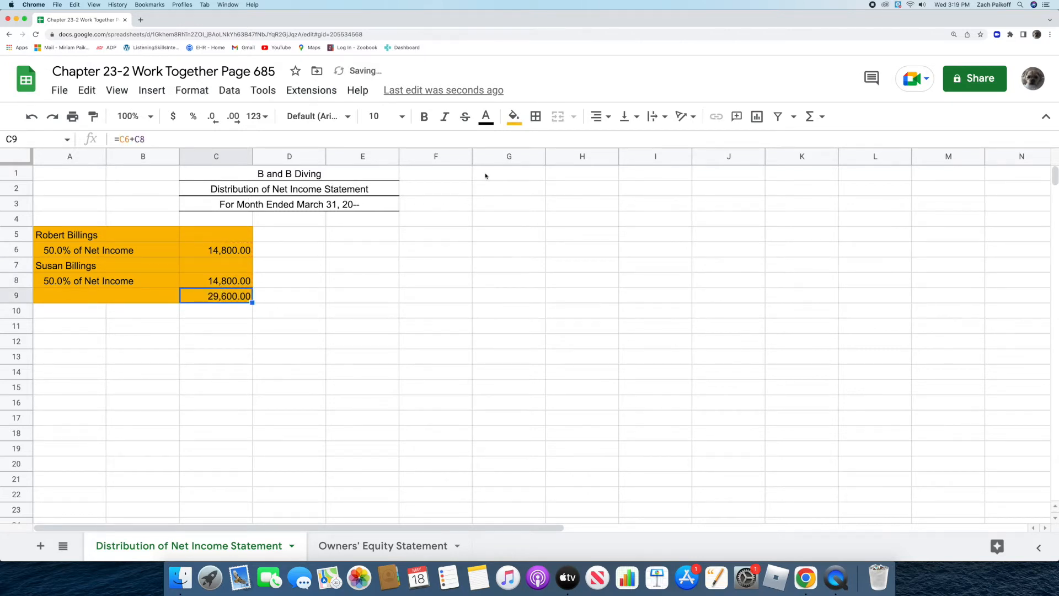
click(535, 116)
click(650, 166)
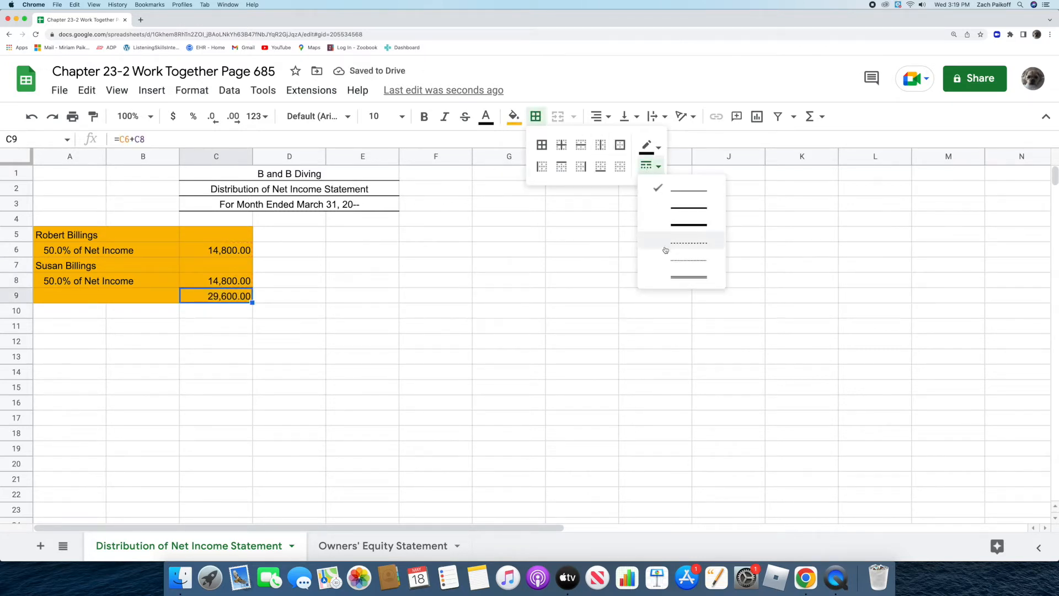
click(688, 276)
click(601, 166)
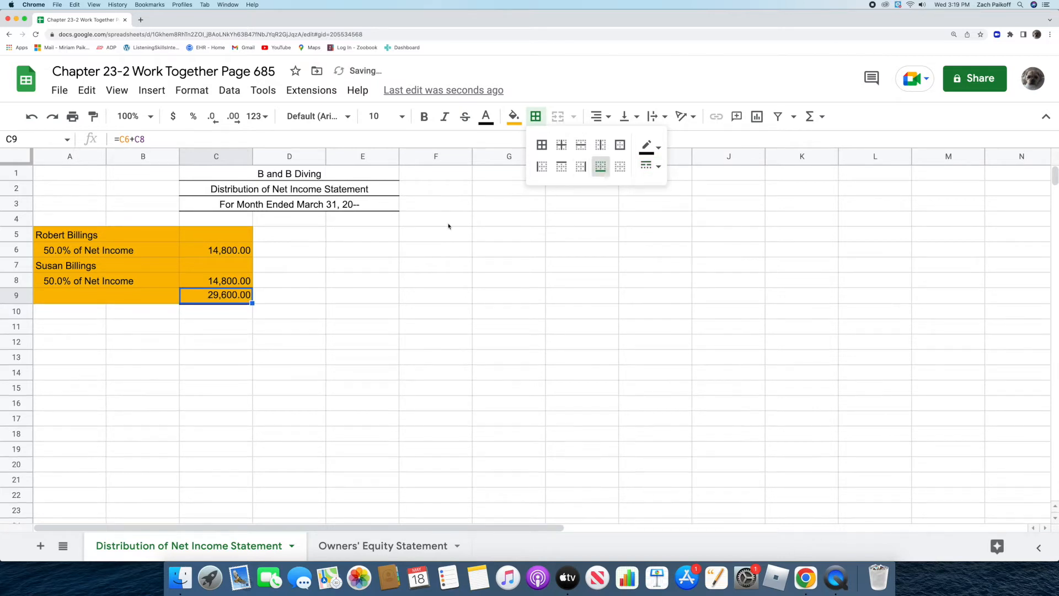
Step: Label the total row "Net Income" in A9
click(149, 299)
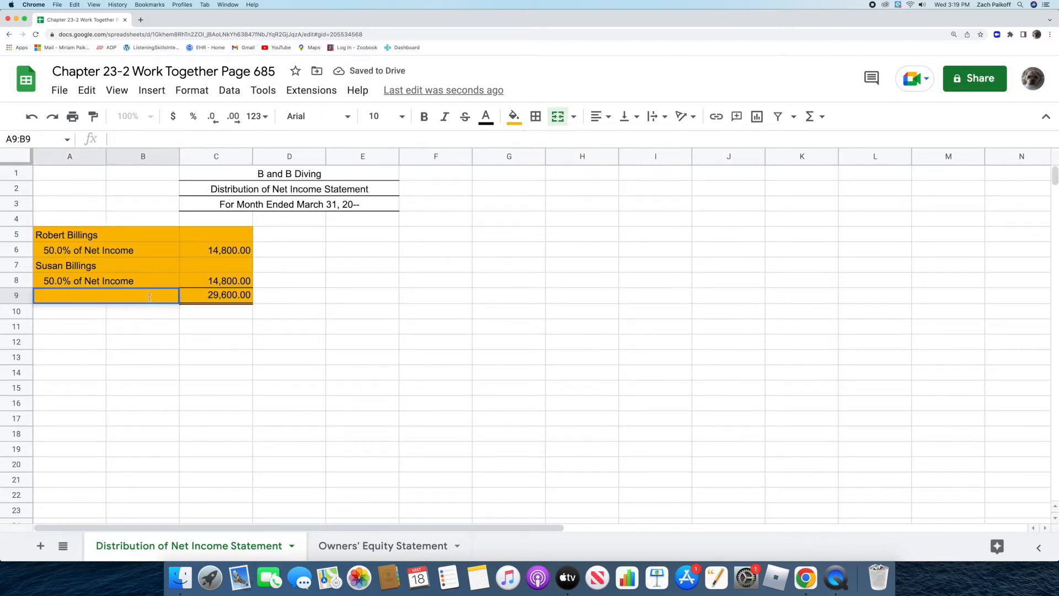
text(Net Income)
key(Return)
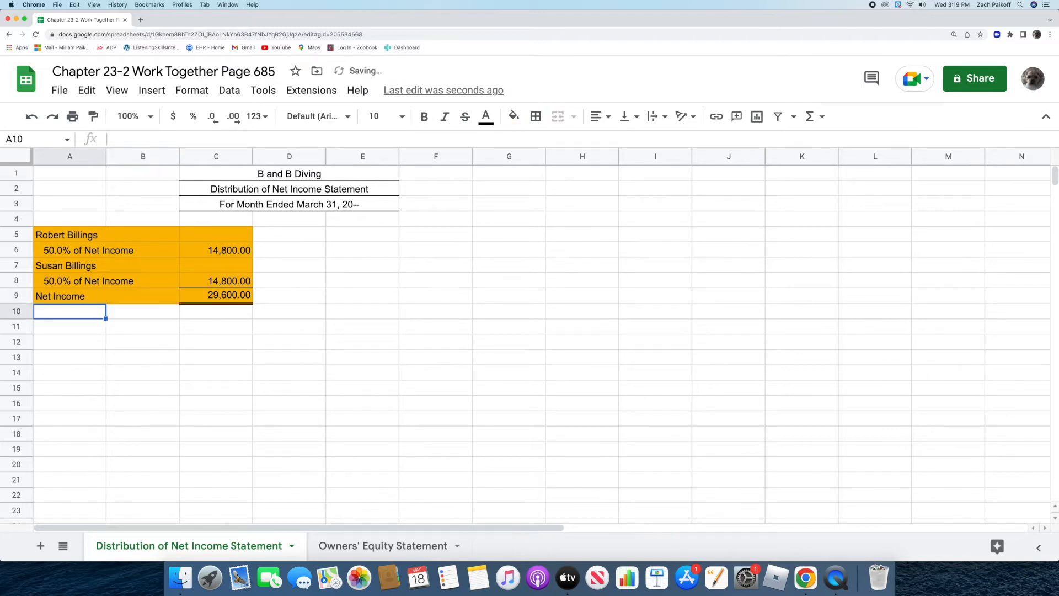
click(194, 328)
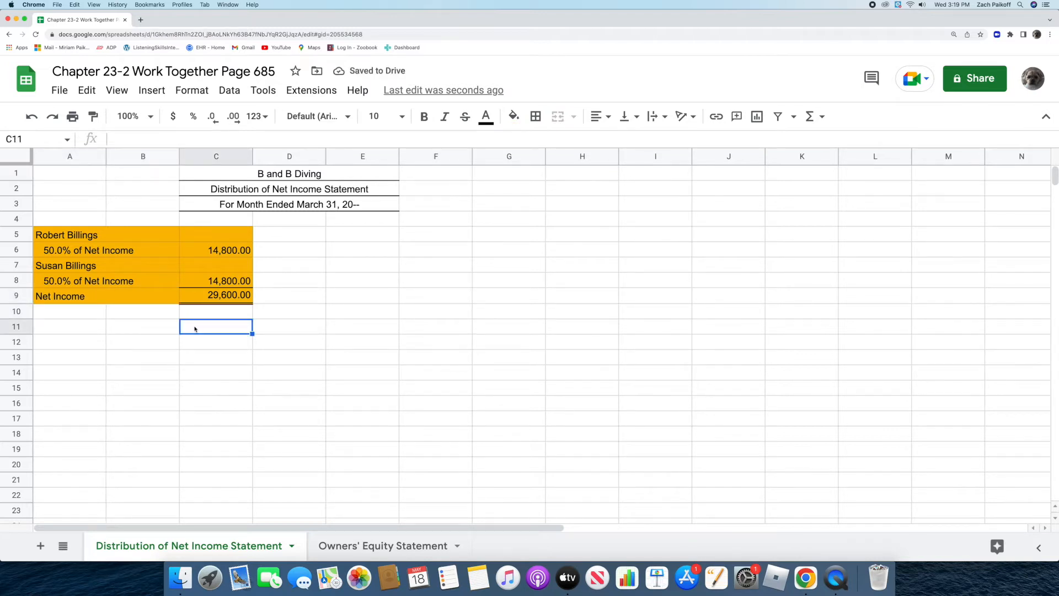
Step: On the Owners' Equity Statement sheet, enter the company name "B and B Diving" in the merged heading cell C1
click(321, 552)
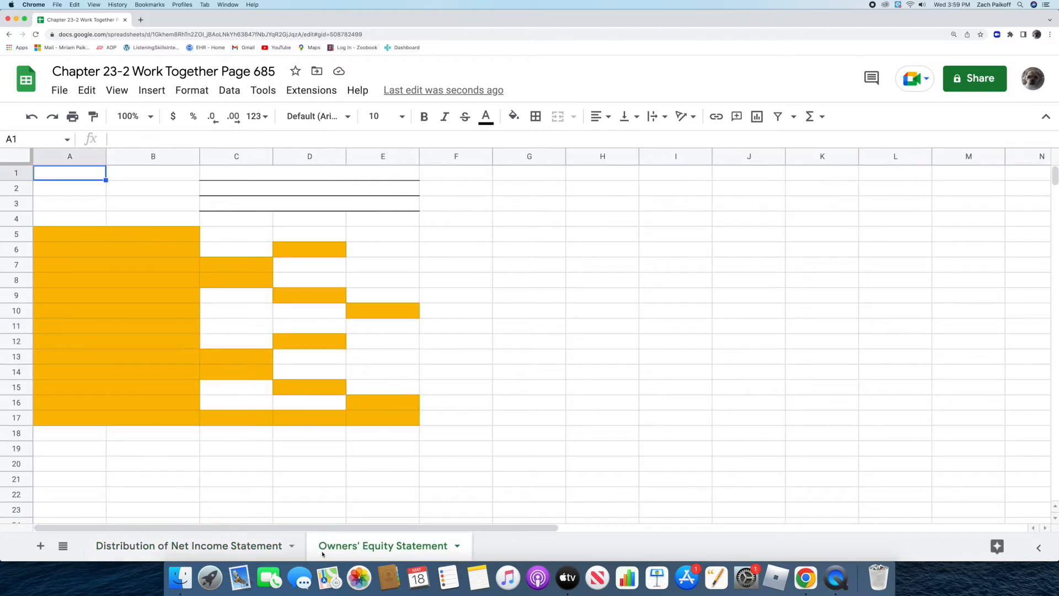
double_click(330, 175)
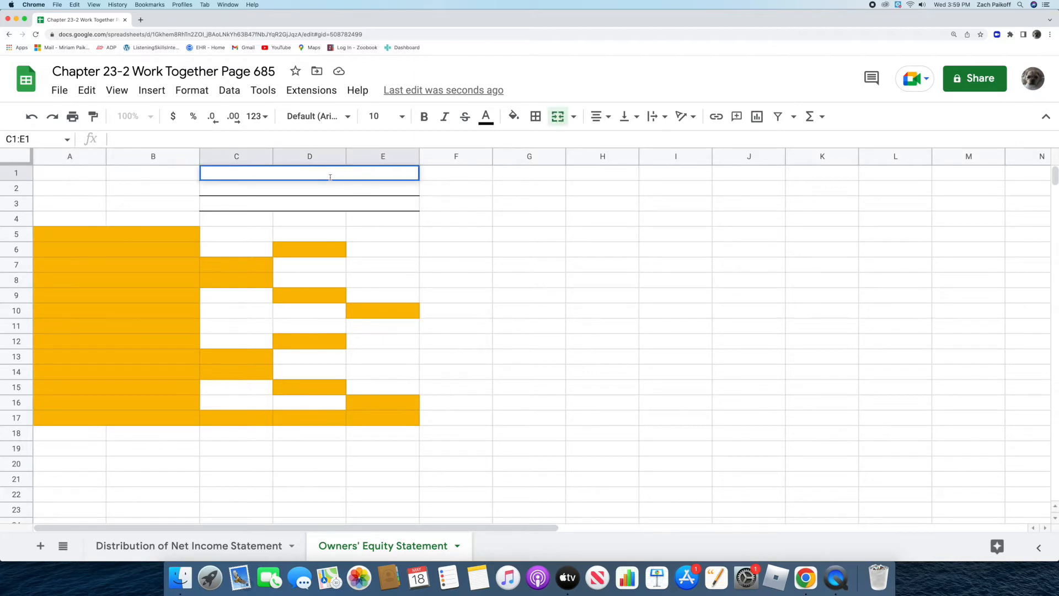
text(B and B Diving)
key(Return)
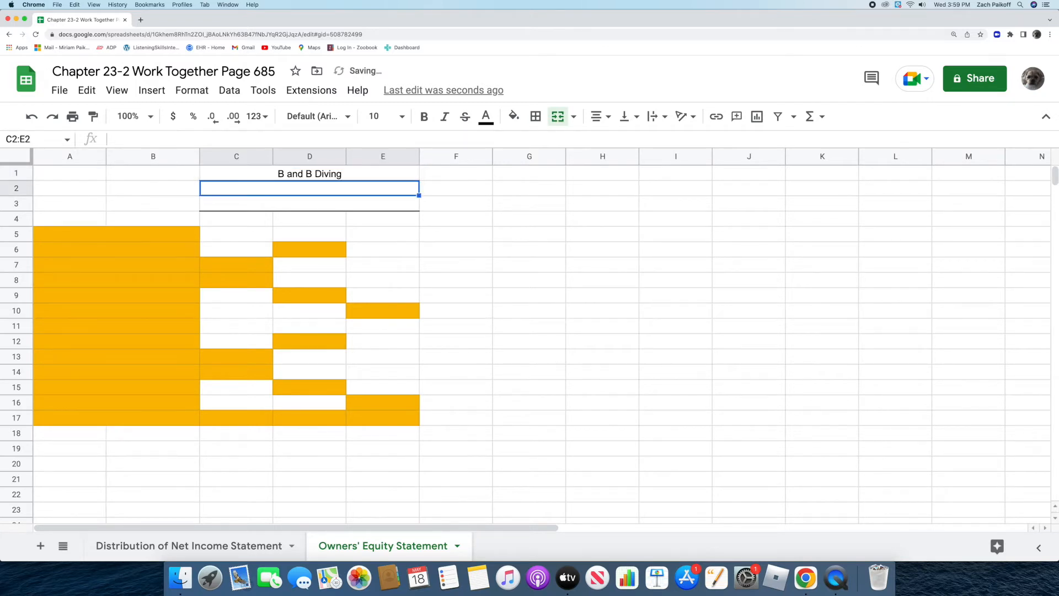
Step: Enter the statement title "Owners' Equity Statement" in the merged heading cell C2
double_click(343, 186)
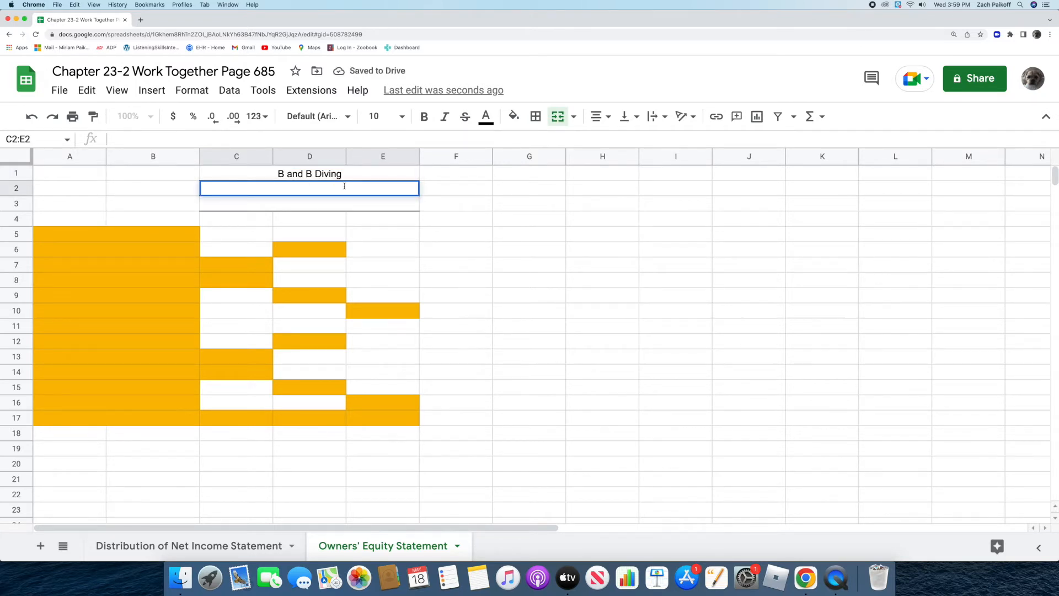
text(Owners' Equ)
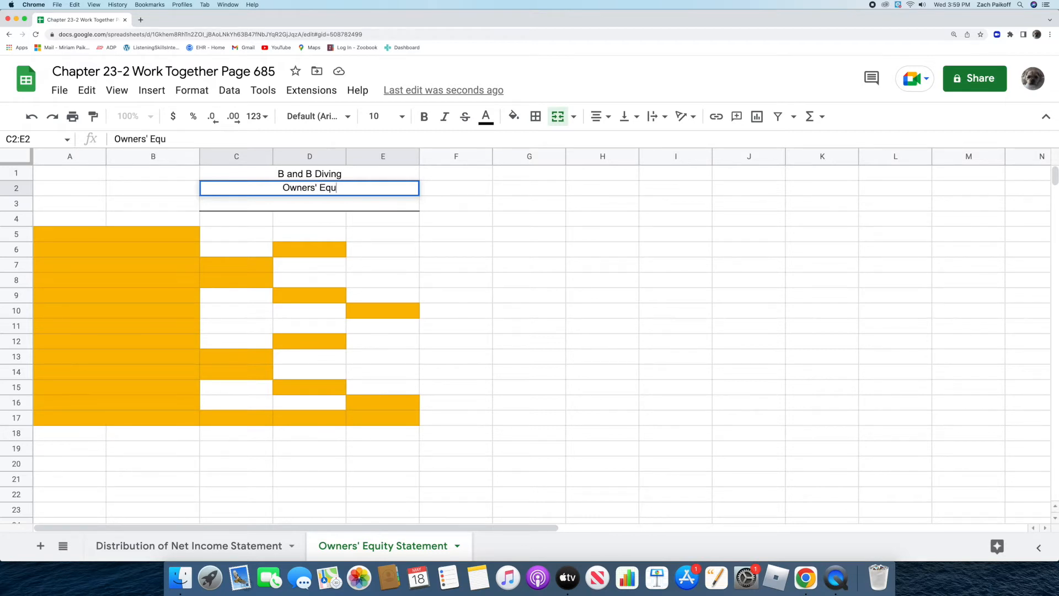
text(ity Sta)
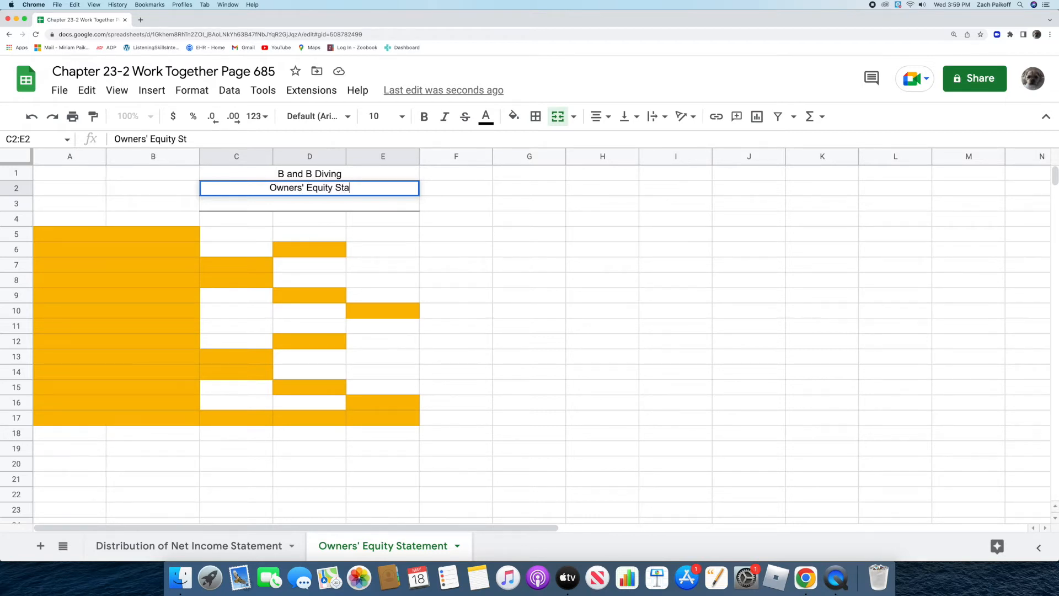
text(tement)
key(Return)
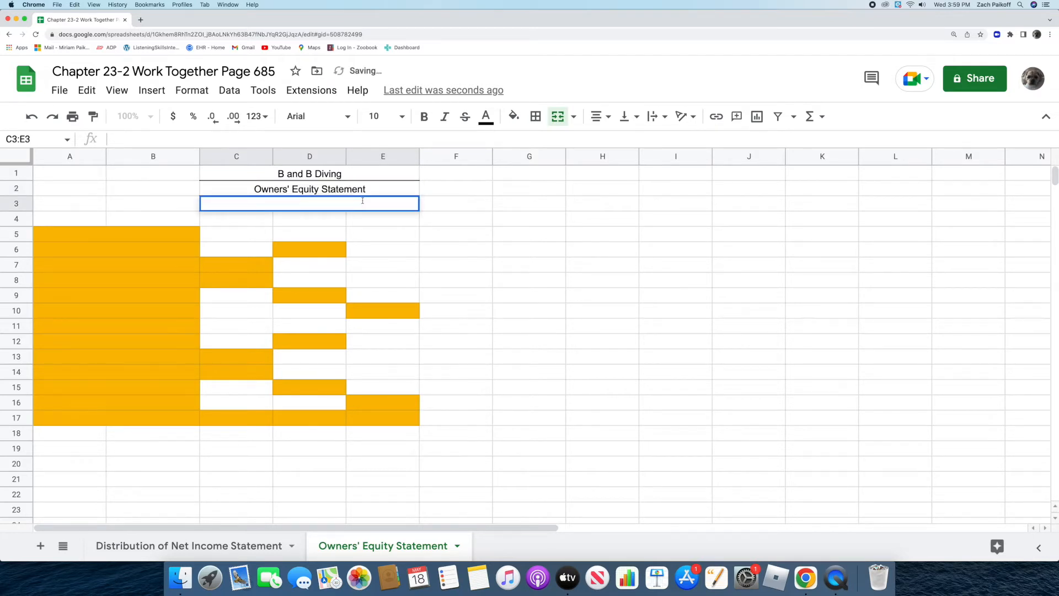
Step: Enter the period line "For Month Ended March 31, 20--" in the merged heading cell C3
text(For Month E)
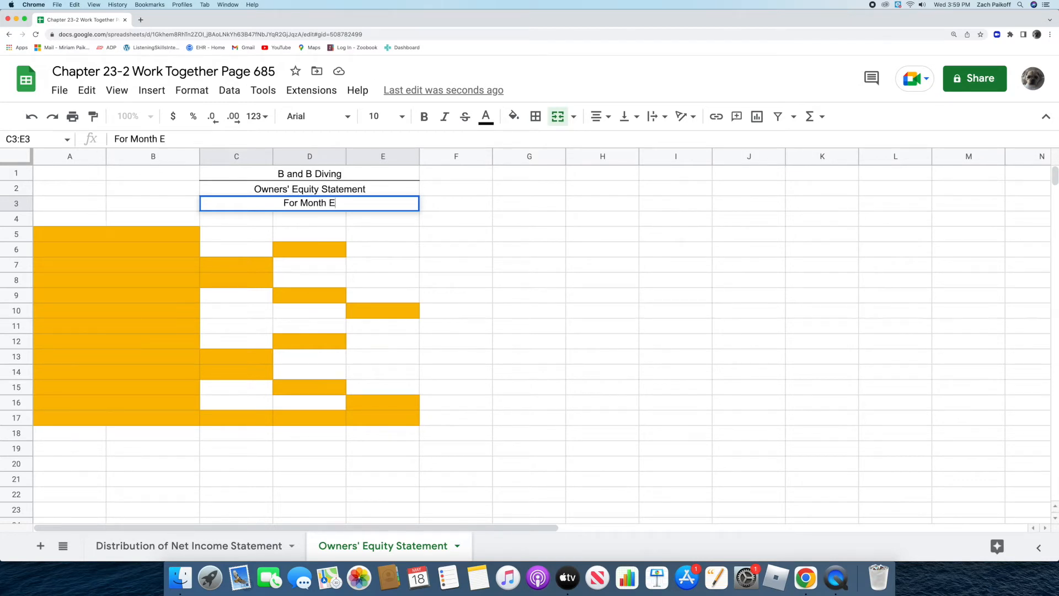
text(nded Ma)
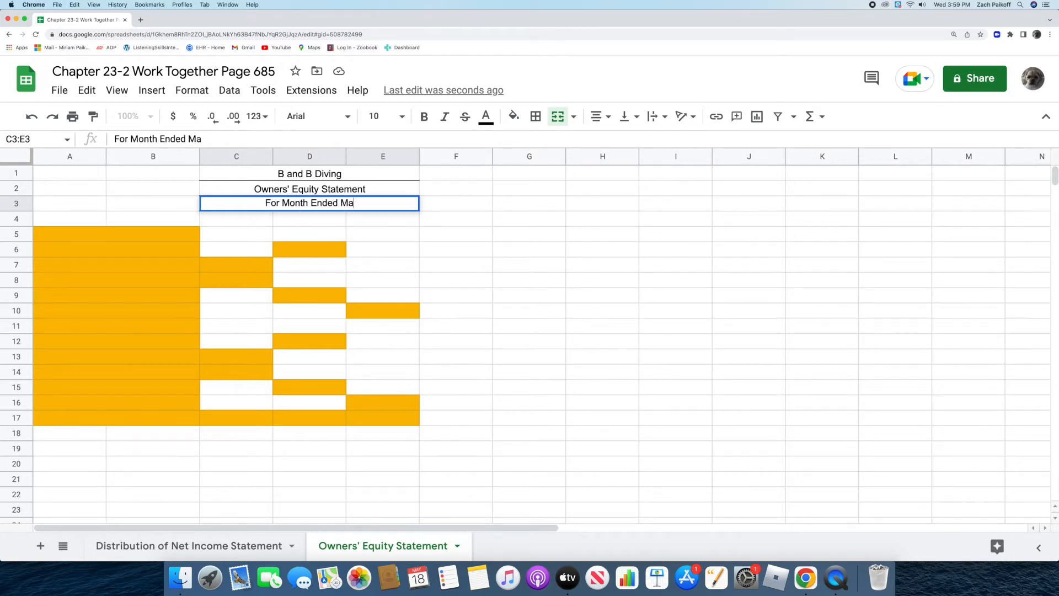
text(rch 31, 20--)
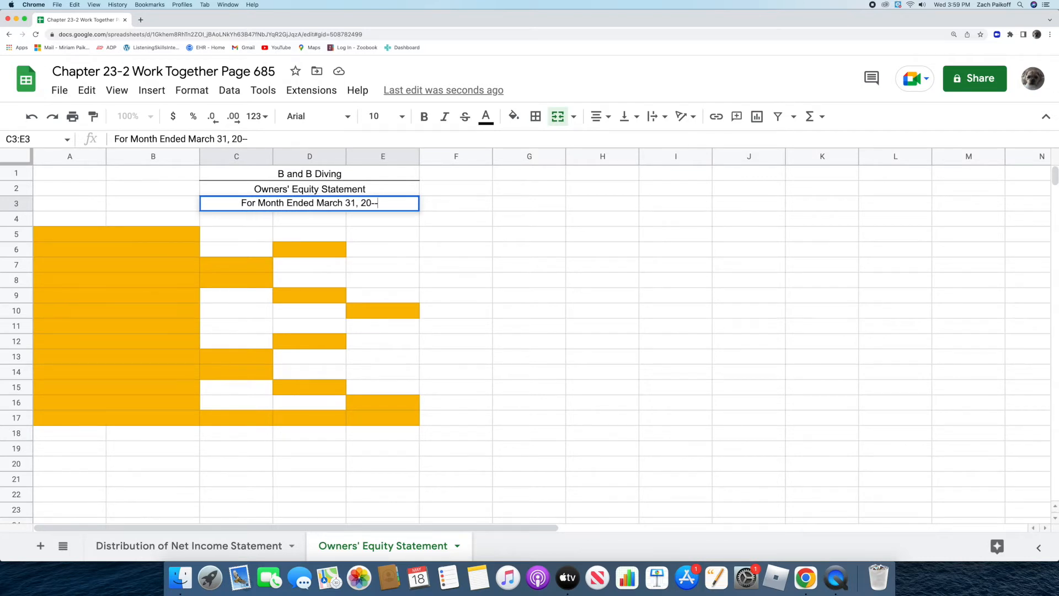
key(Return)
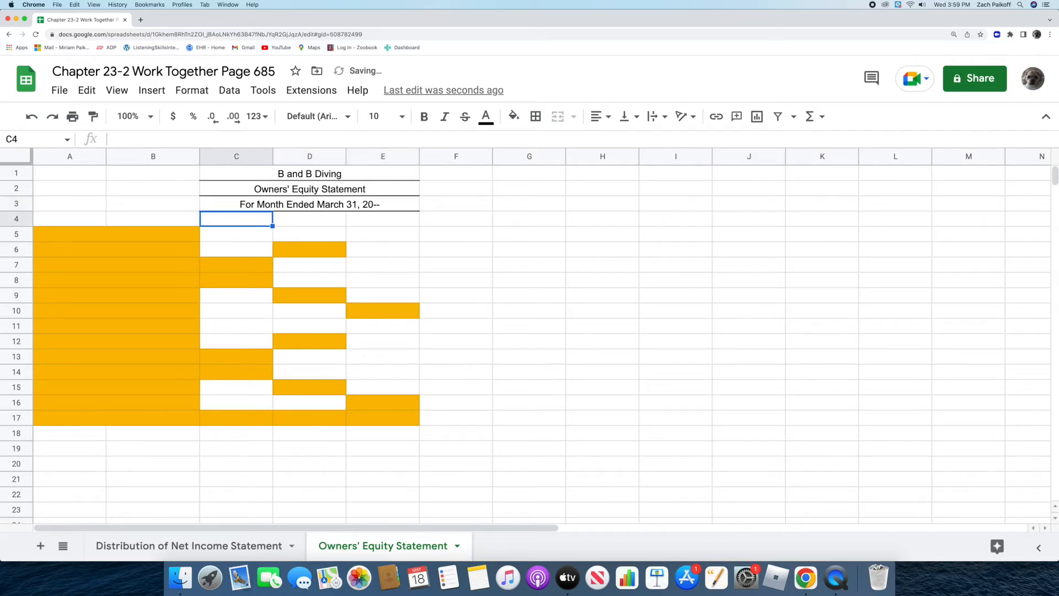
Step: Enter the first partner's full name as the section heading in A5
click(169, 233)
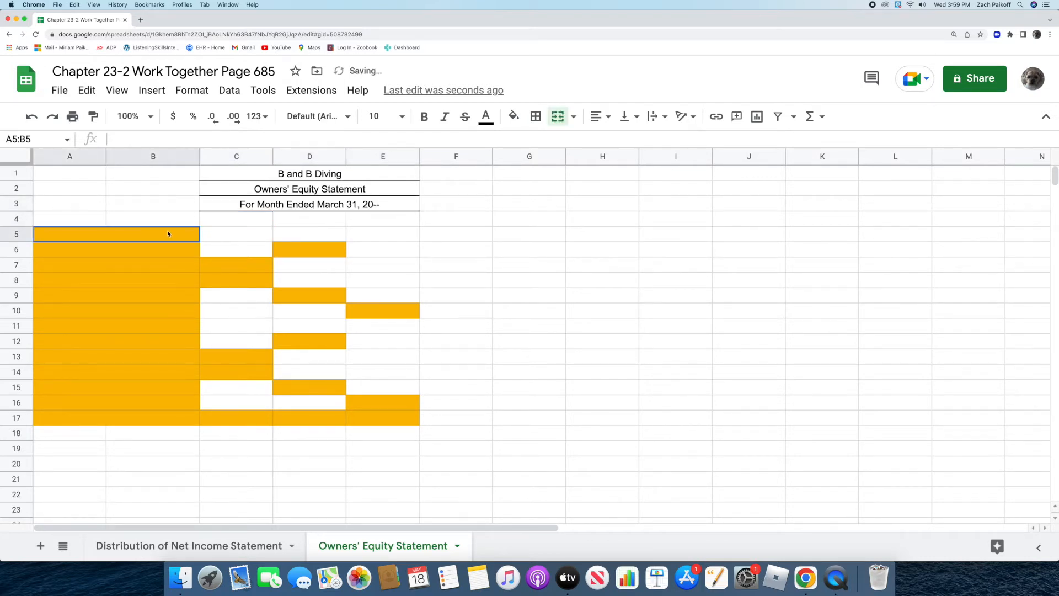
text(Ro)
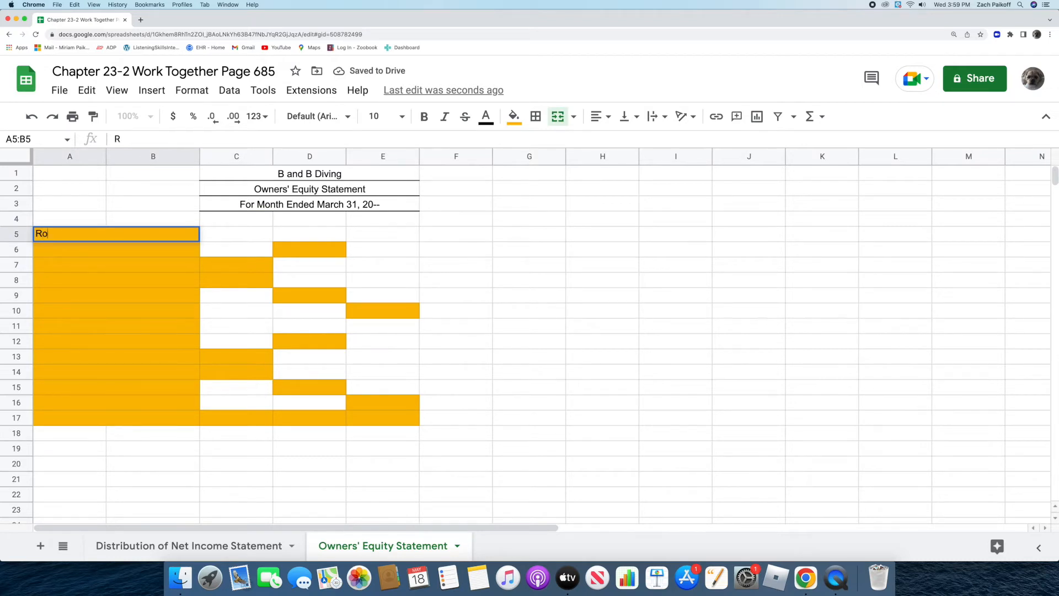
text(bert B)
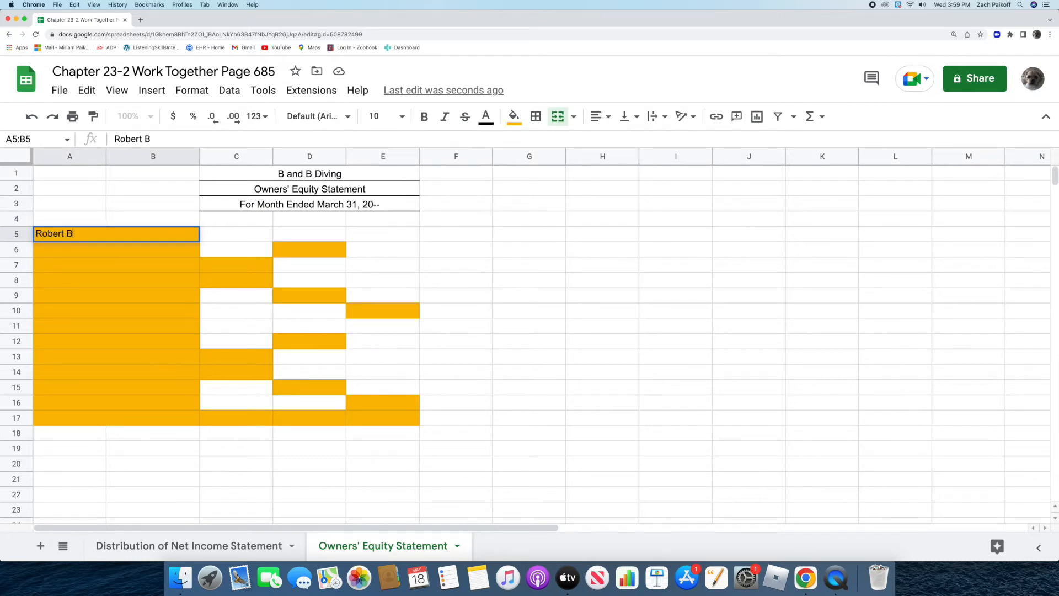
text(illings)
key(Return)
Step: Label A6 "Capital, March 1, 20--" and enter the first partner's beginning capital of 25000 in D6
double_click(174, 250)
text(Capita)
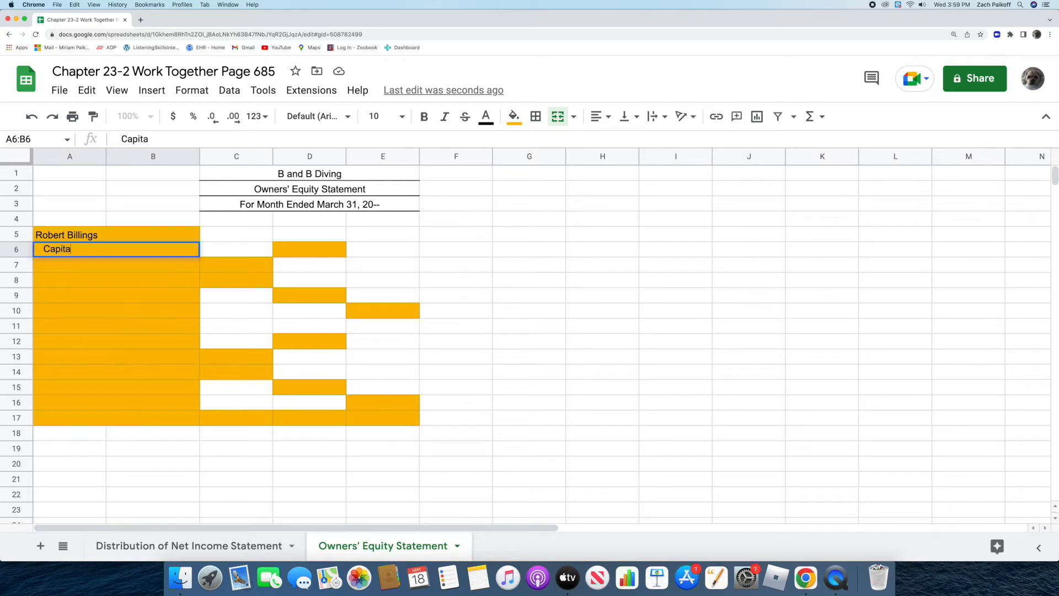
text(l, March 1, 20--)
key(Return)
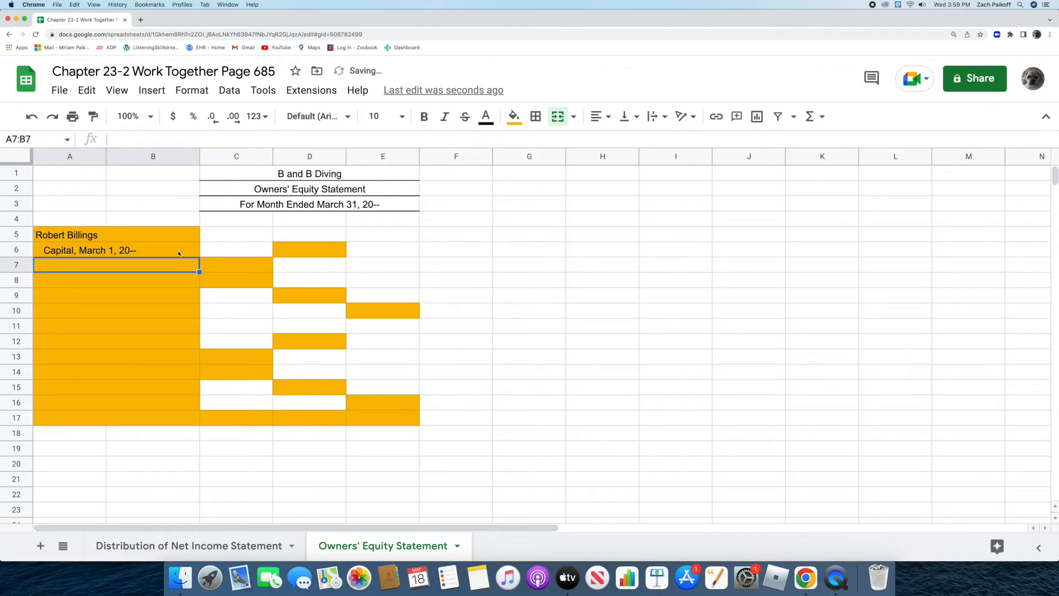
click(284, 249)
text(25)
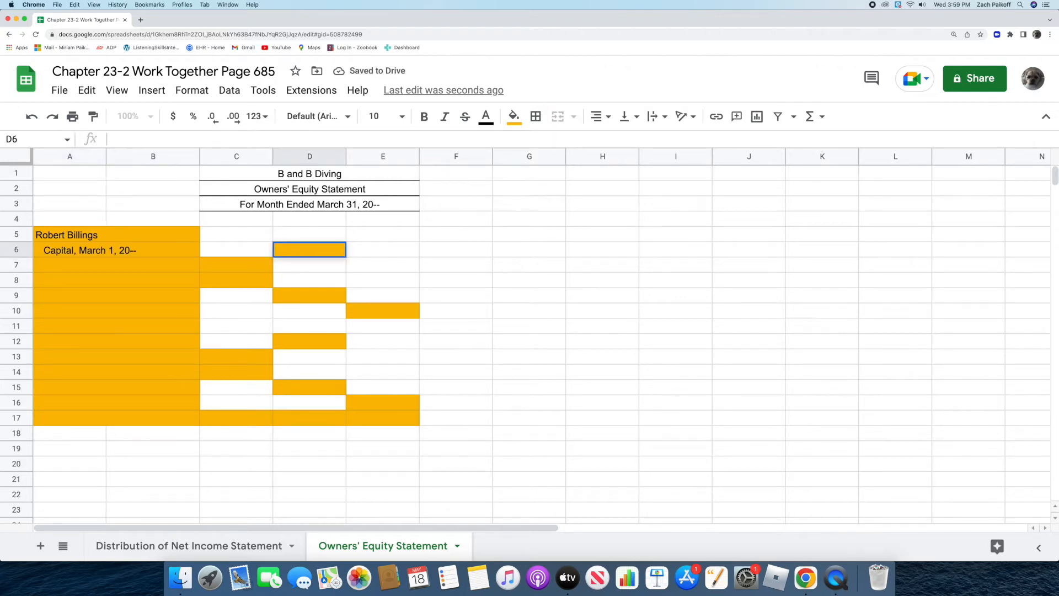
text(000)
key(Return)
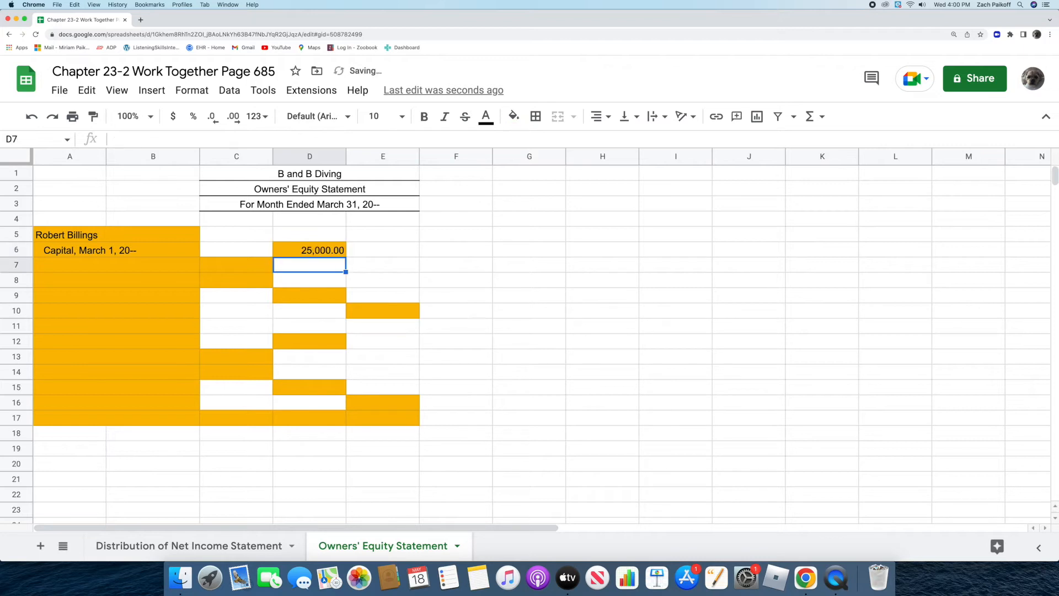
Step: Label A7 "Share of Net Income" and enter 14800 in C7
double_click(168, 265)
text(Share of Net Income)
key(Return)
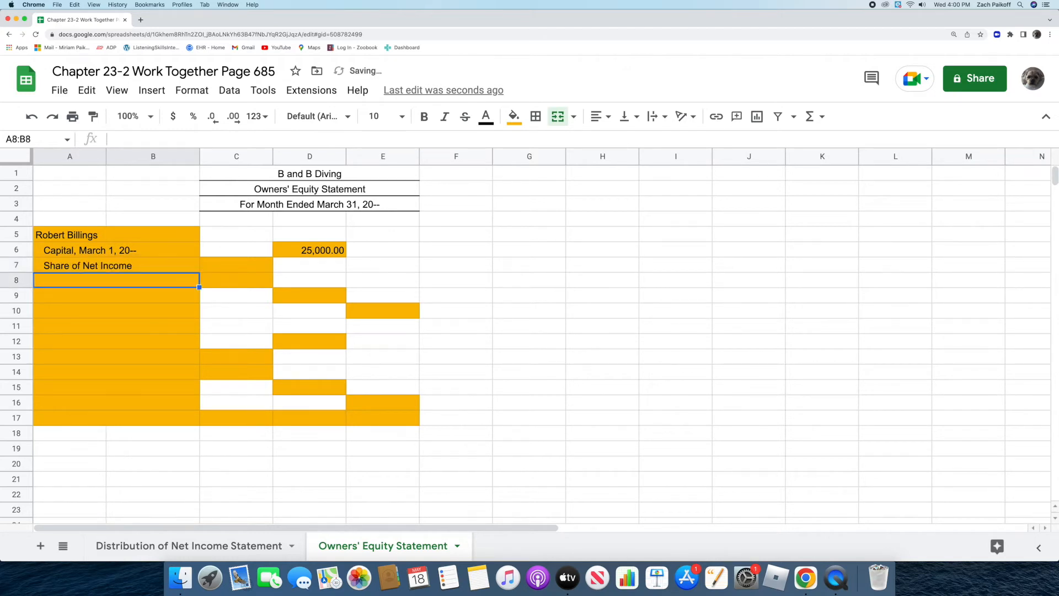
click(226, 265)
text(14800)
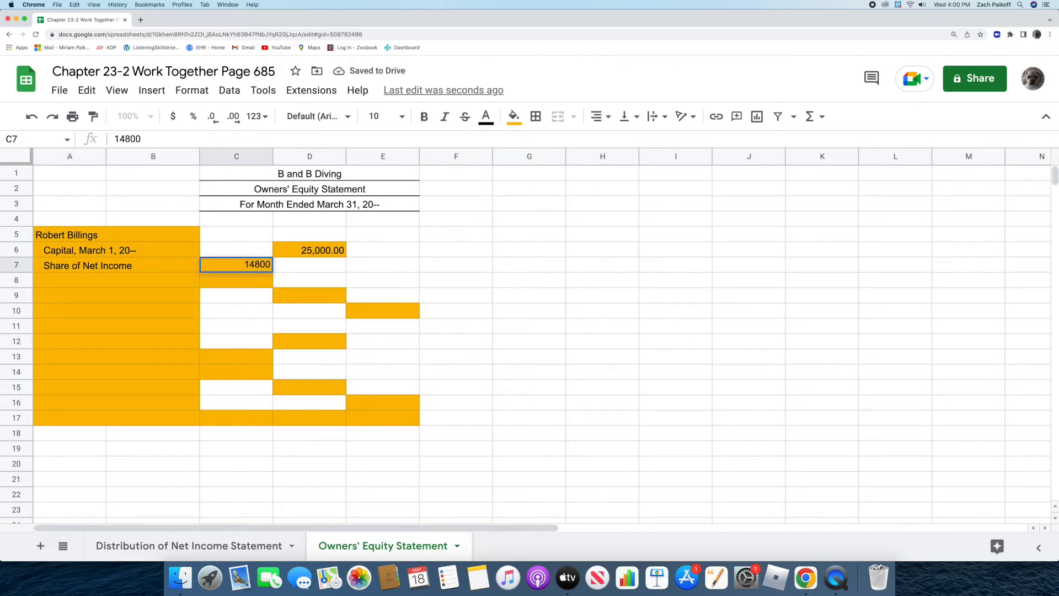
key(Return)
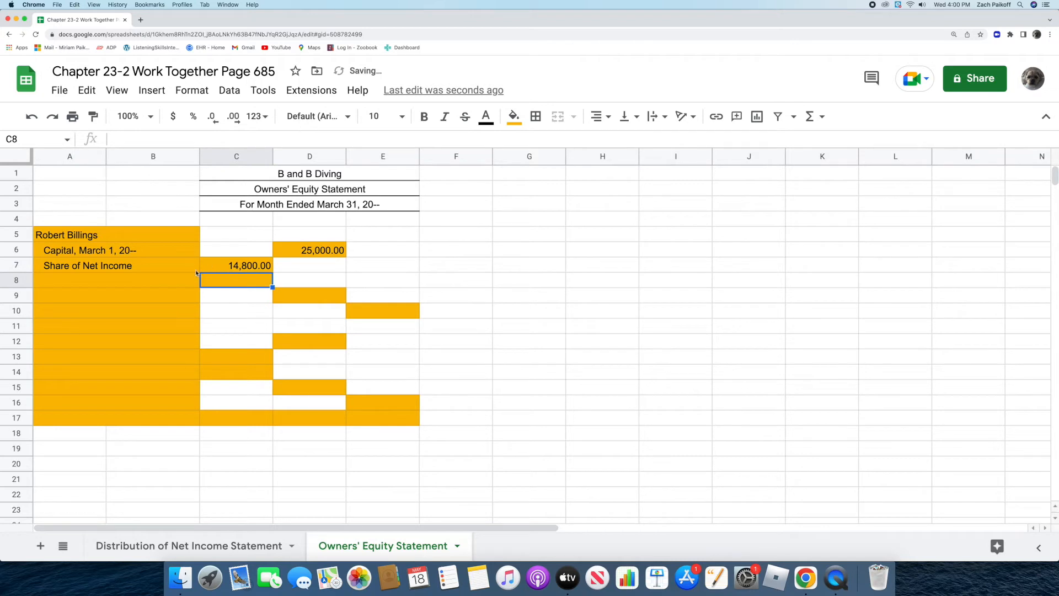
Step: Label A8 "Less Withdrawals" and enter 600 in C8
click(169, 280)
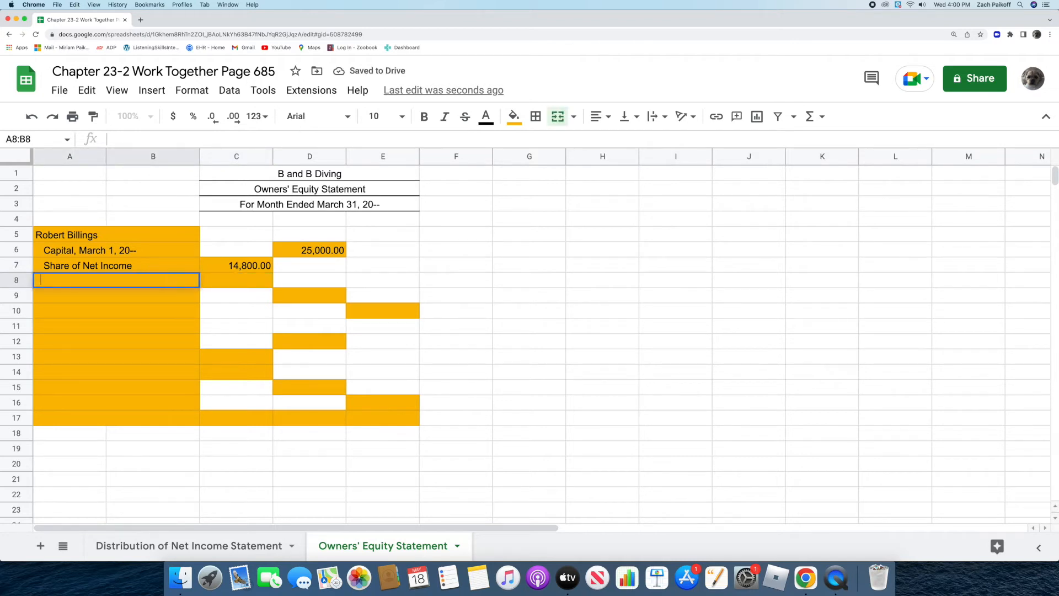
text(Less Withdrawals)
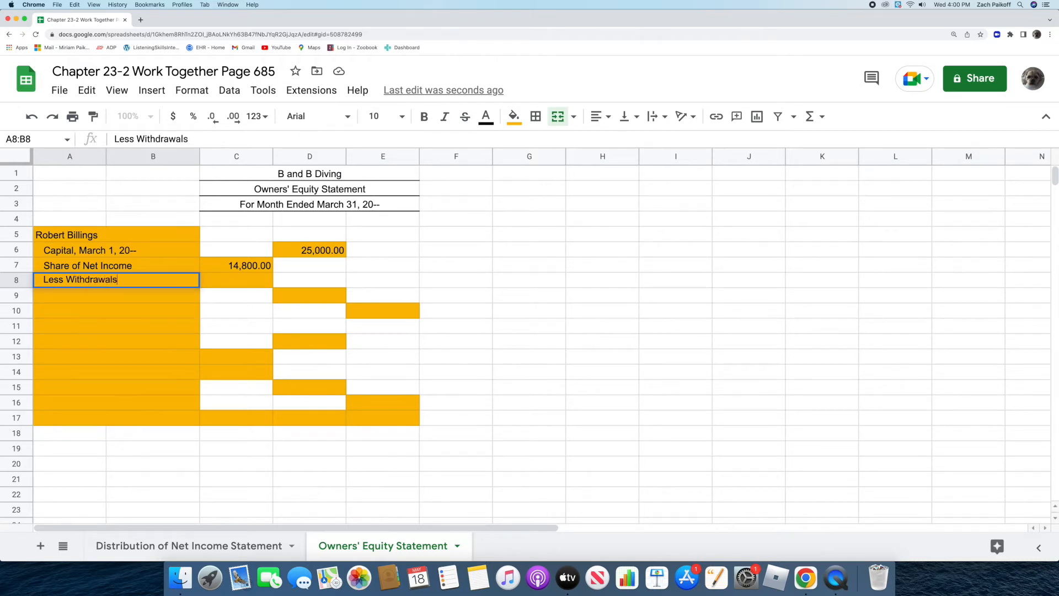
key(Return)
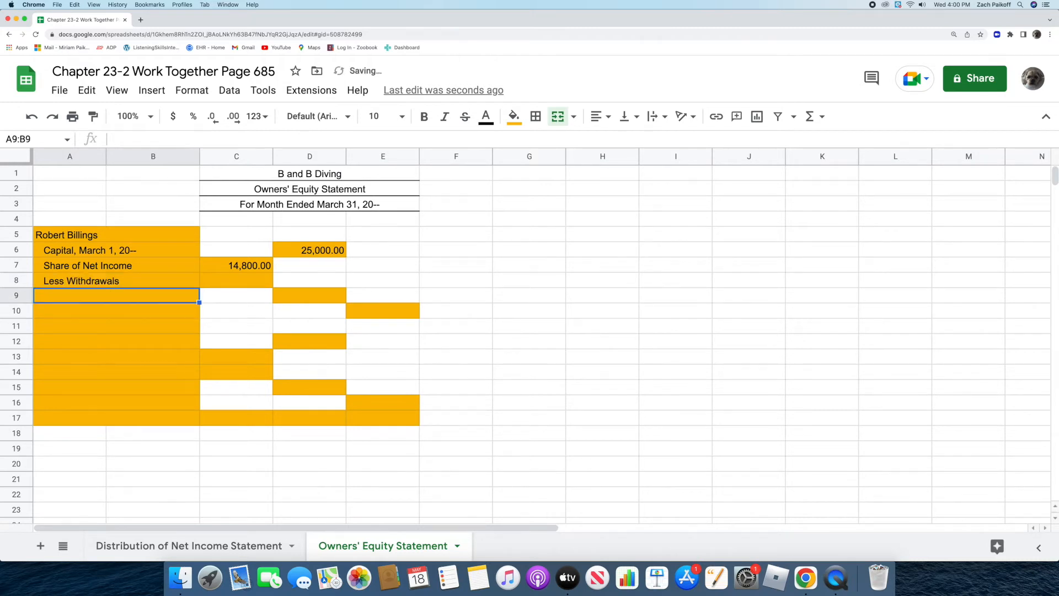
click(226, 282)
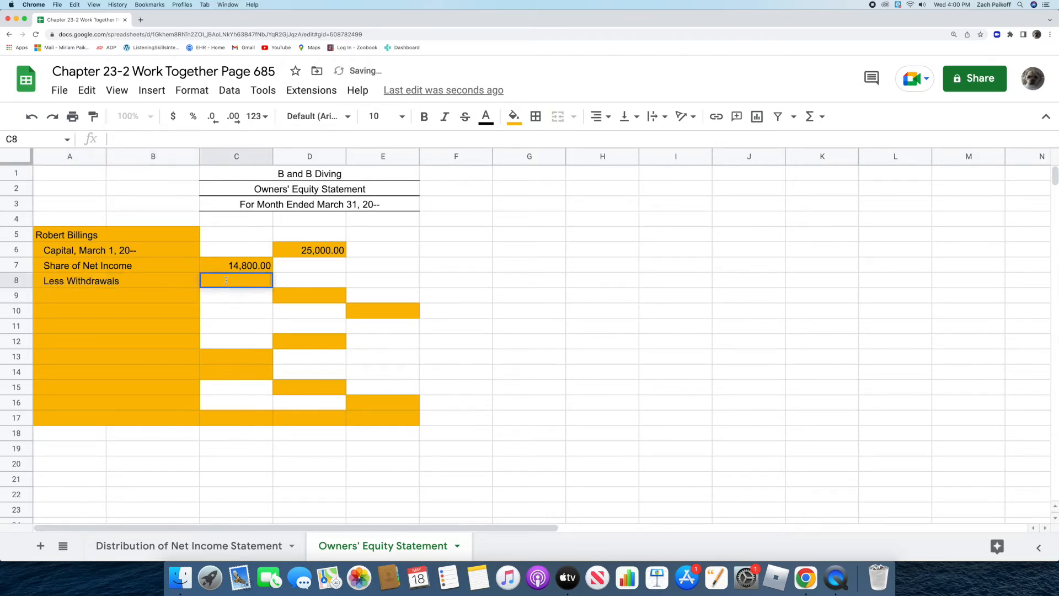
text(600)
key(Return)
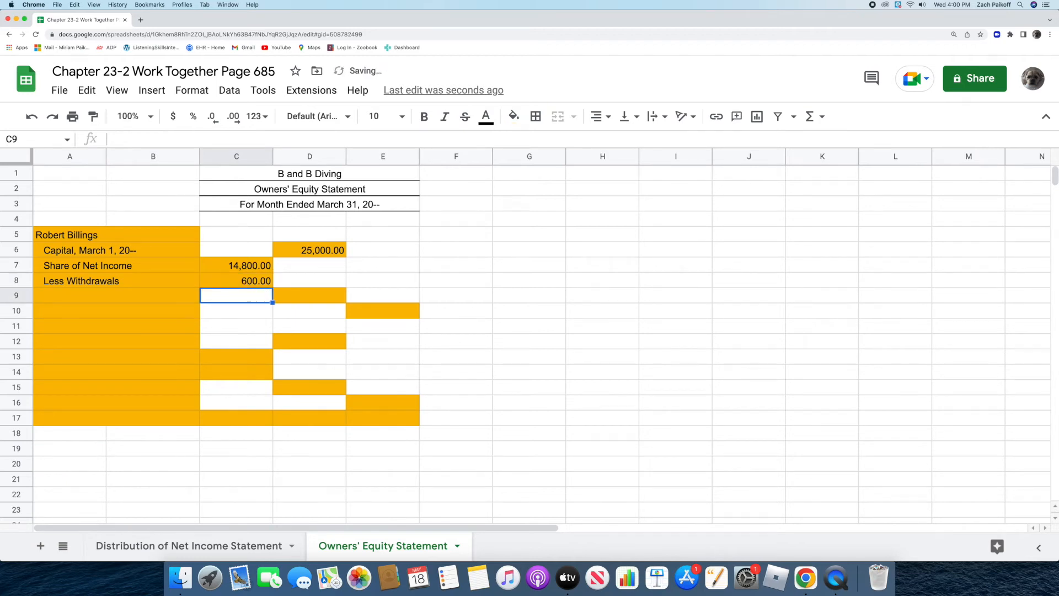
Step: Apply a bottom border to the first partner's withdrawals amount in C8
click(226, 282)
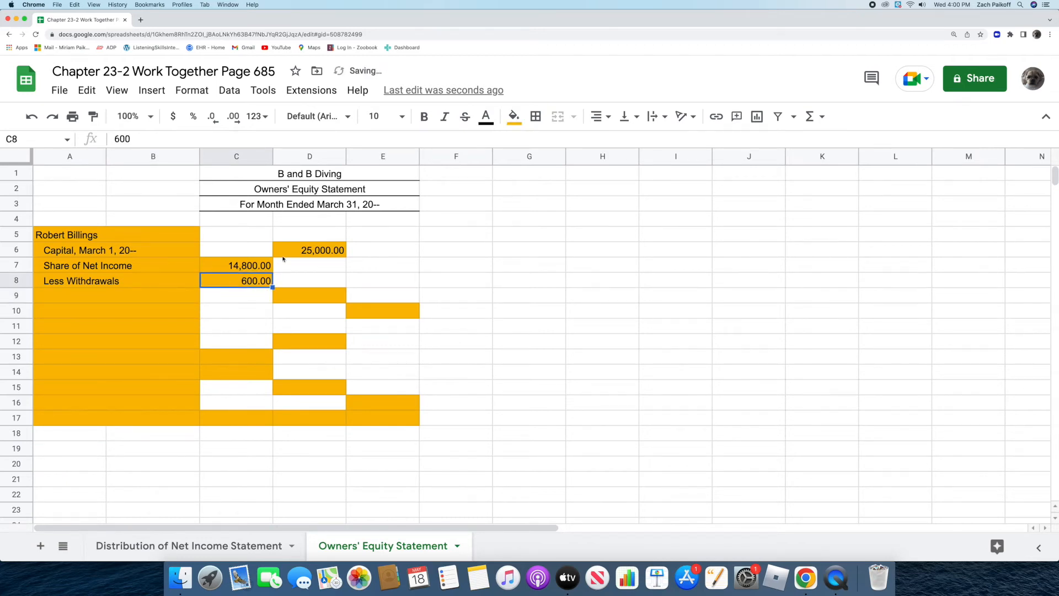
click(536, 116)
click(600, 167)
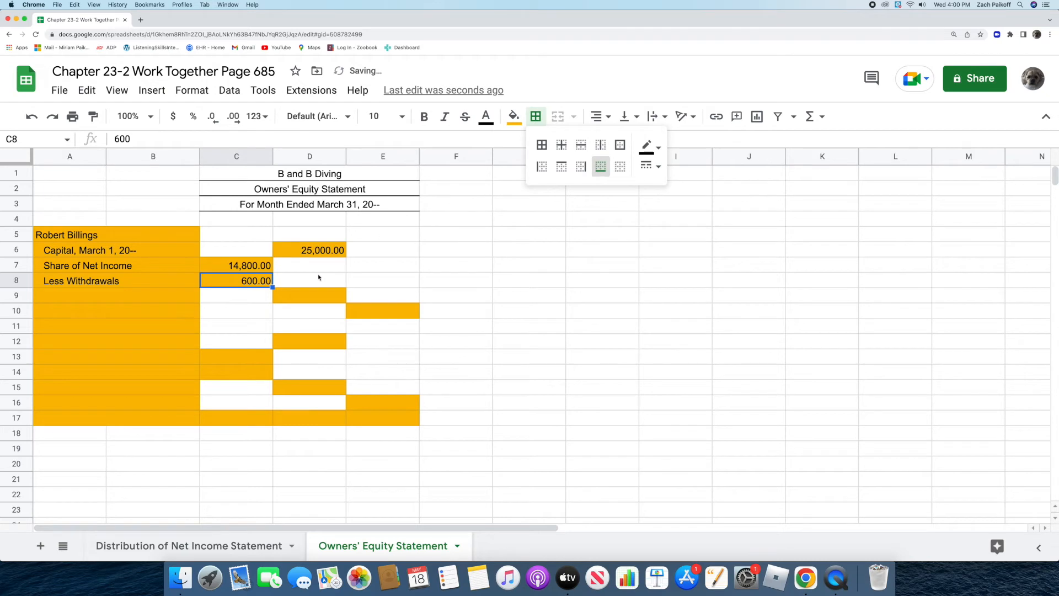
Step: Calculate the first partner's net increase in capital in D9 with the formula =C7-C8
click(295, 298)
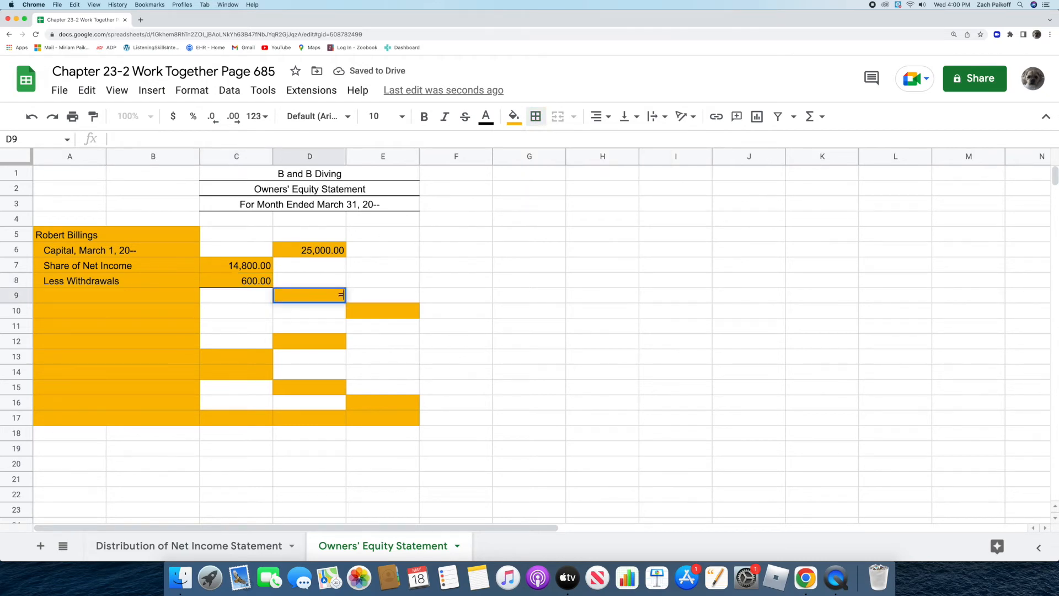
text(=)
click(209, 268)
text(-)
click(213, 280)
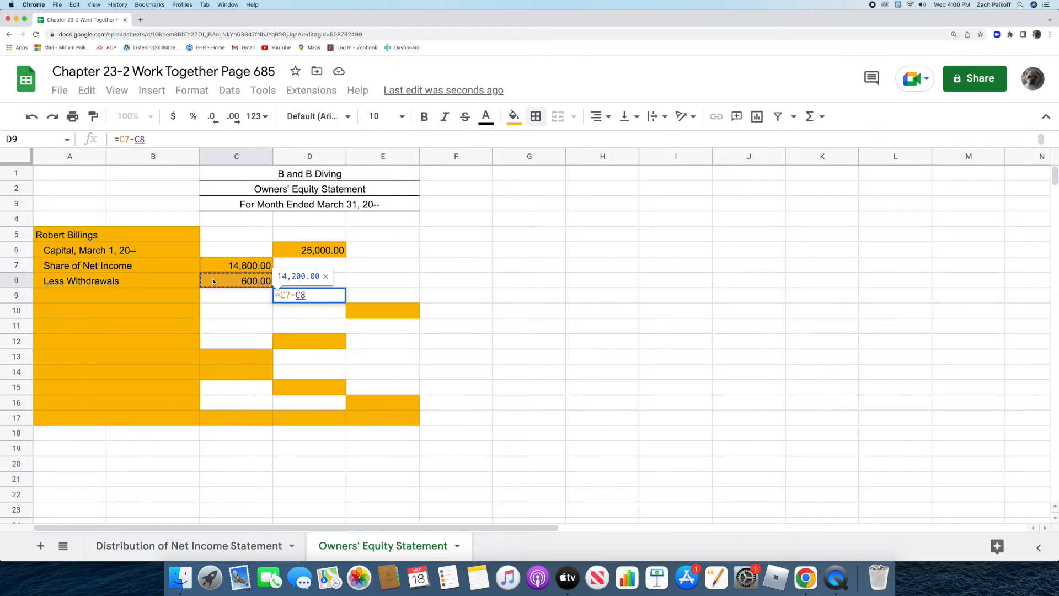
key(Return)
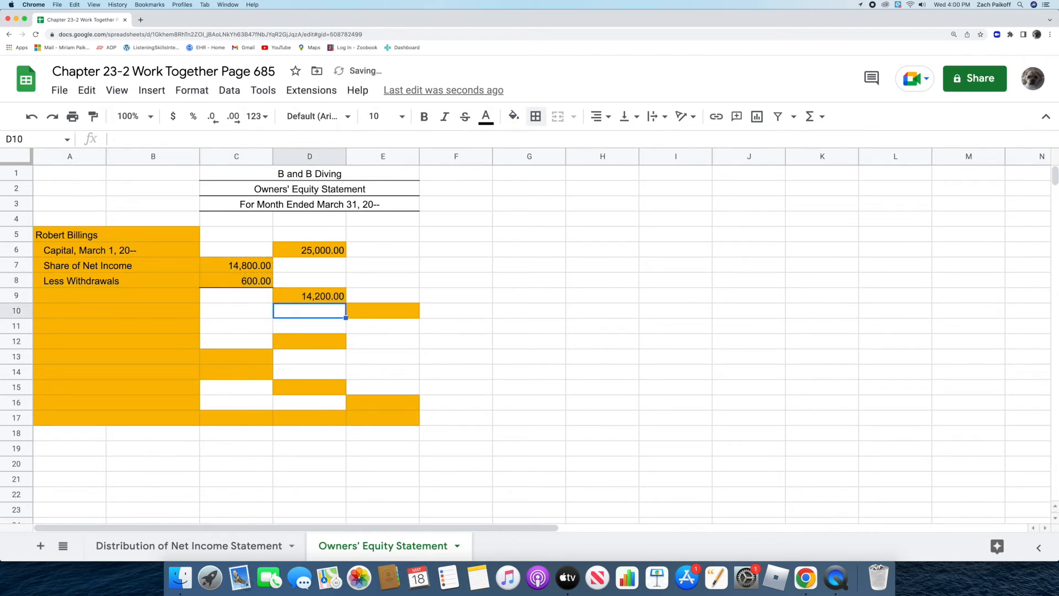
Step: Label A9 "Net Increase in Capital"
double_click(152, 295)
text(Net Increase in Capita)
key(Return)
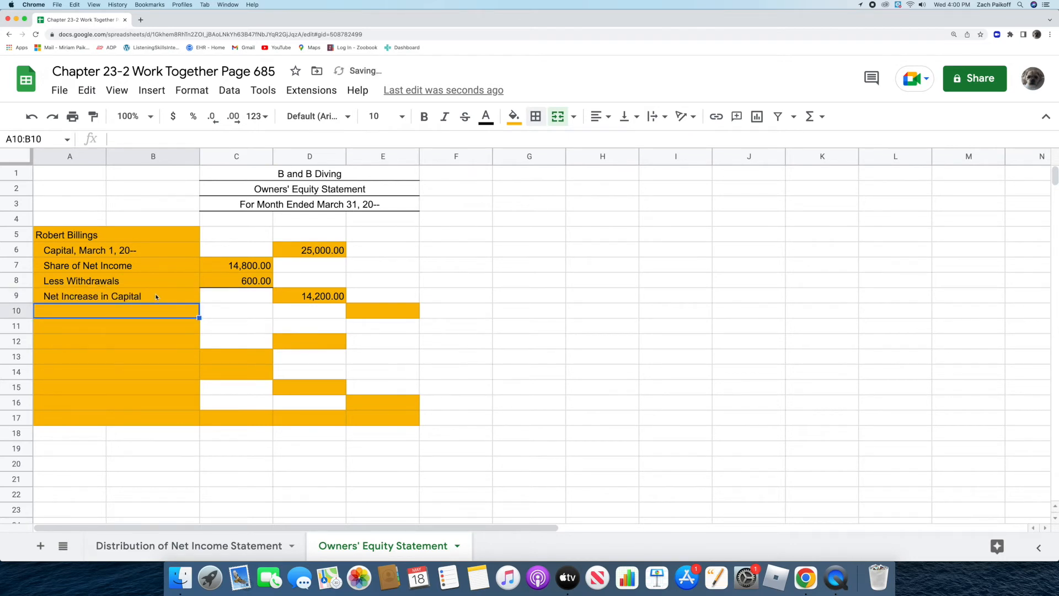
Step: Apply a bottom border to the first partner's net increase in capital in D9
click(304, 295)
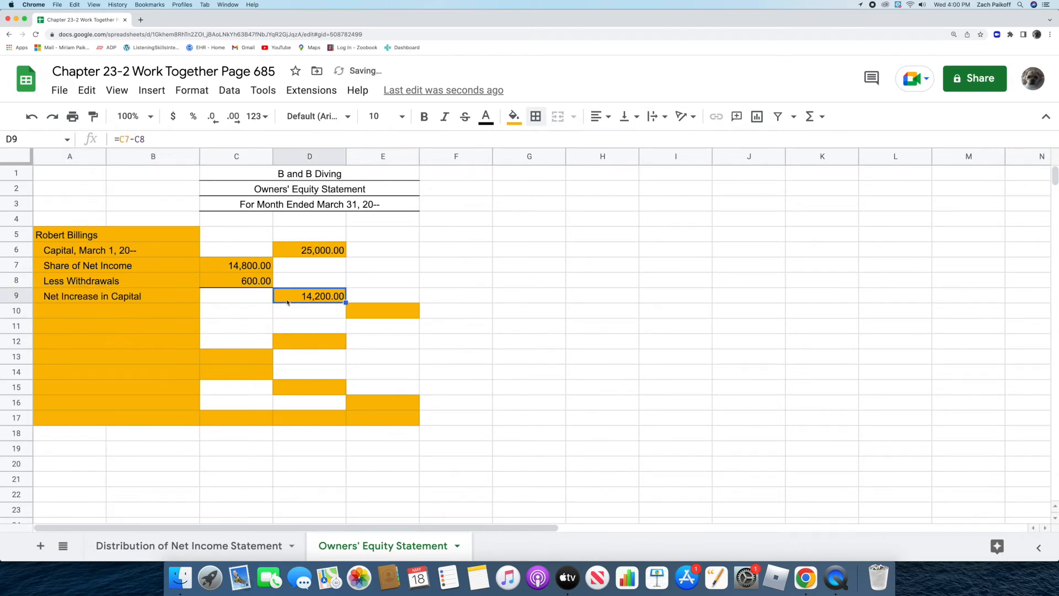
click(543, 119)
click(601, 166)
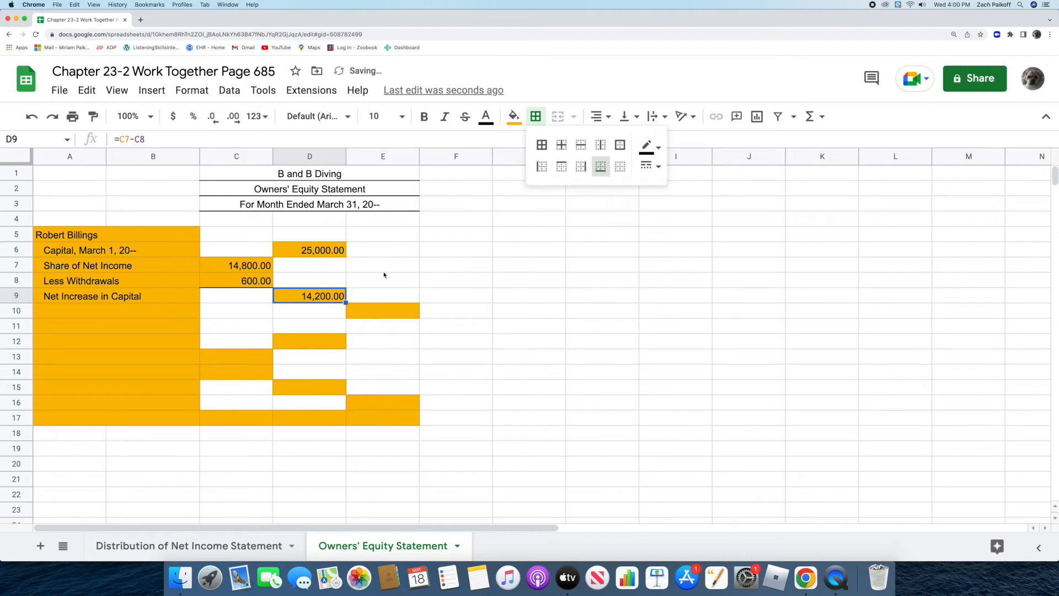
Step: Calculate the first partner's ending capital in E10 with the formula =D6+D9
click(371, 311)
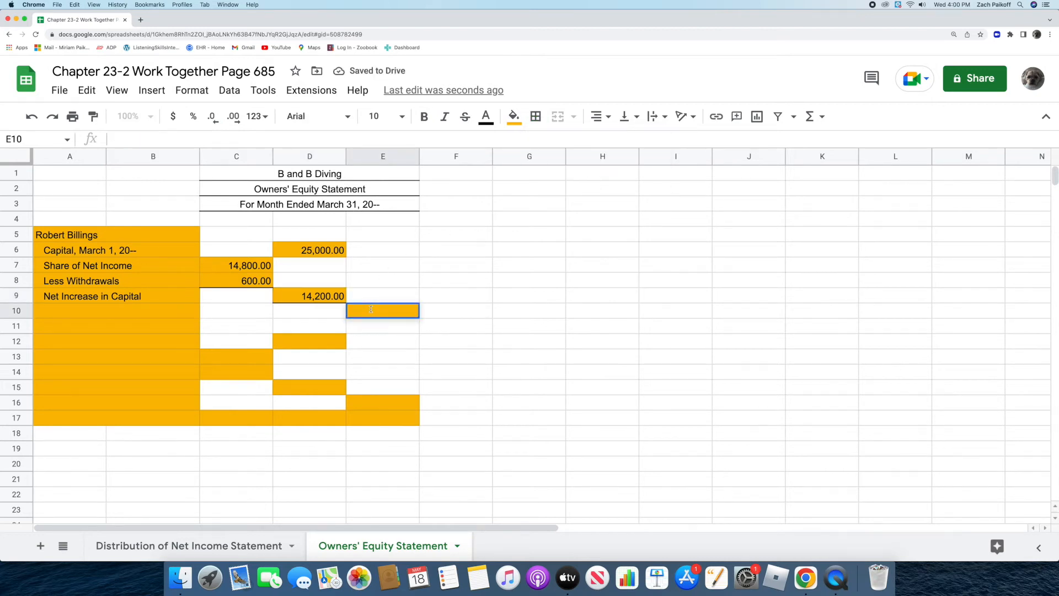
text(=)
click(287, 252)
text(+)
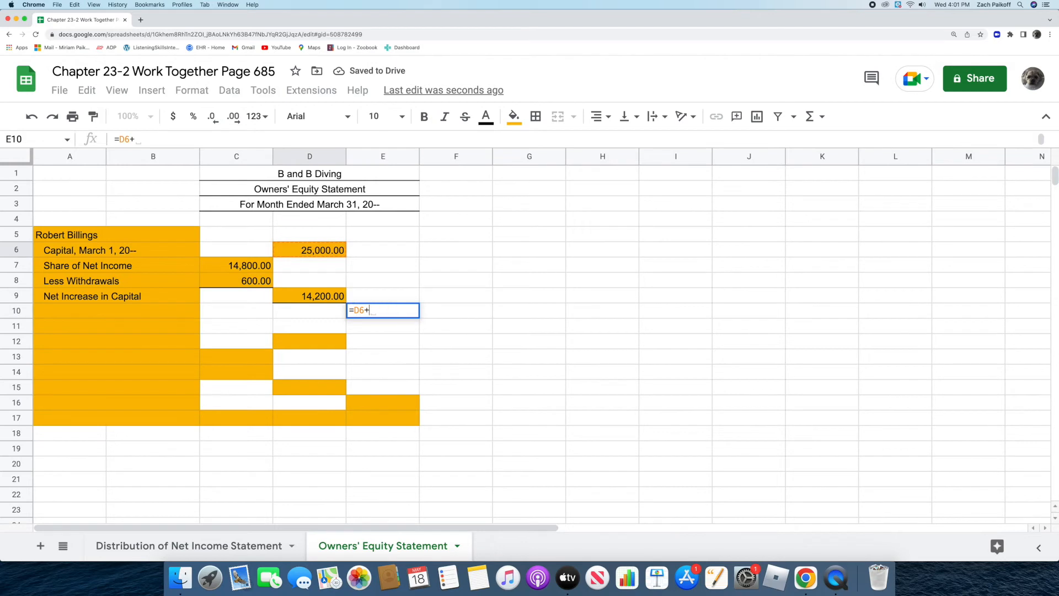
click(288, 296)
key(Return)
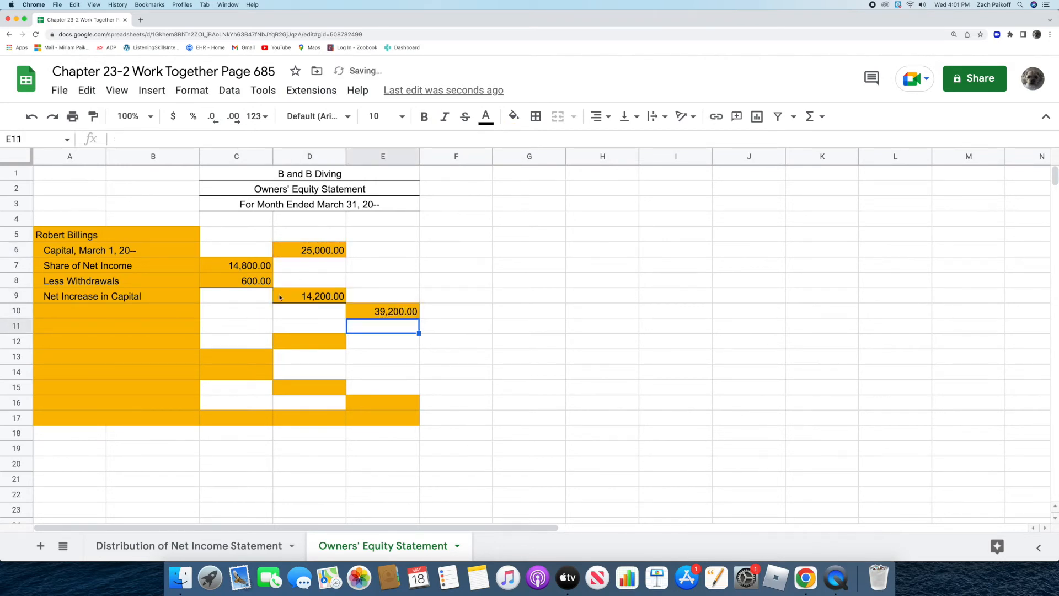
Step: Add the indented label "Capital, March 31, 20--" in A10 for the first partner's ending capital
click(167, 310)
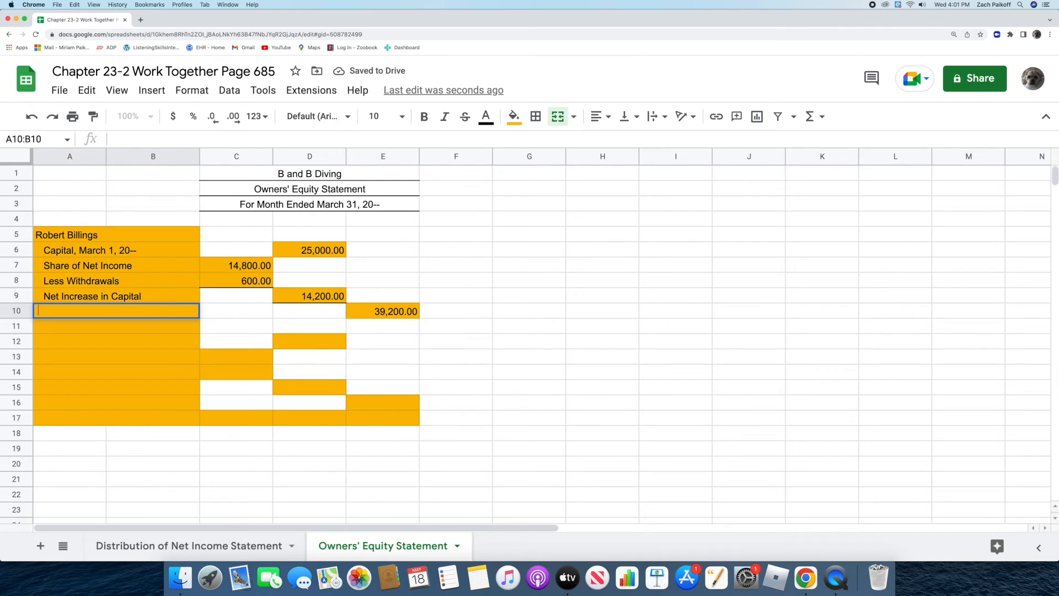
text(Capital, )
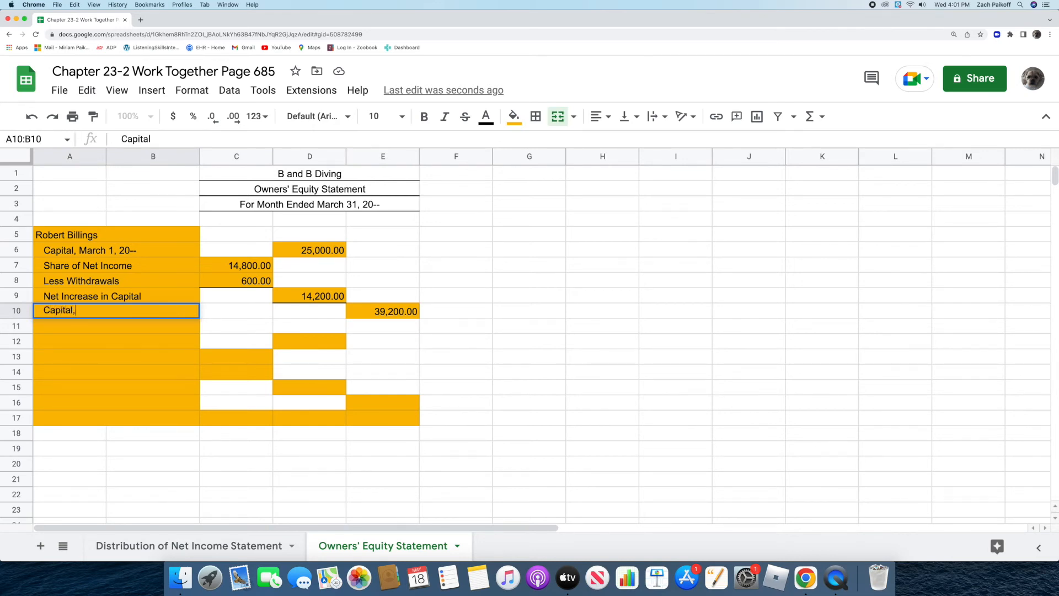
text(March 31, 20--)
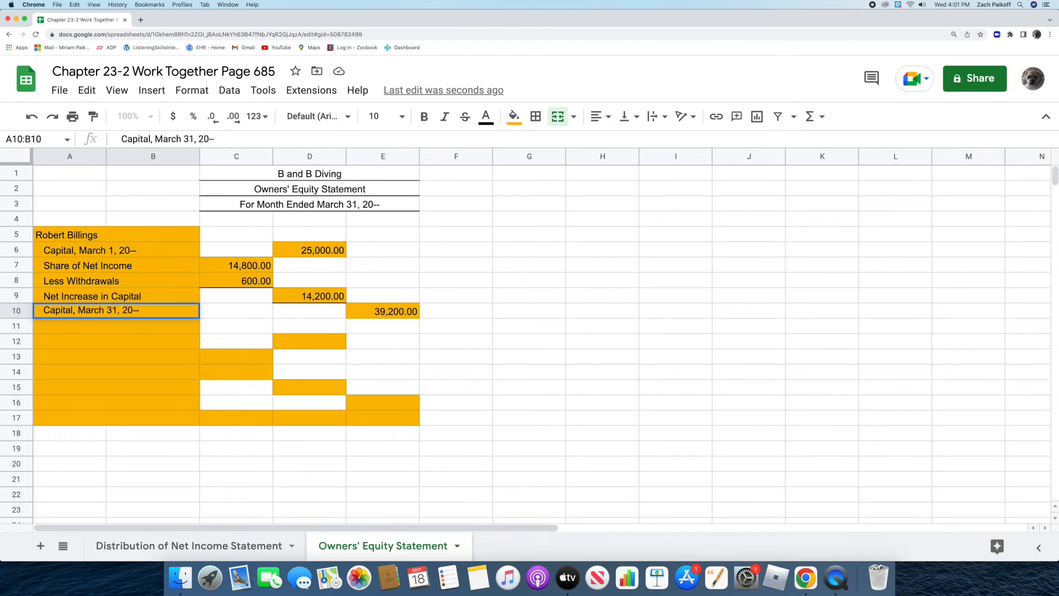
key(Return)
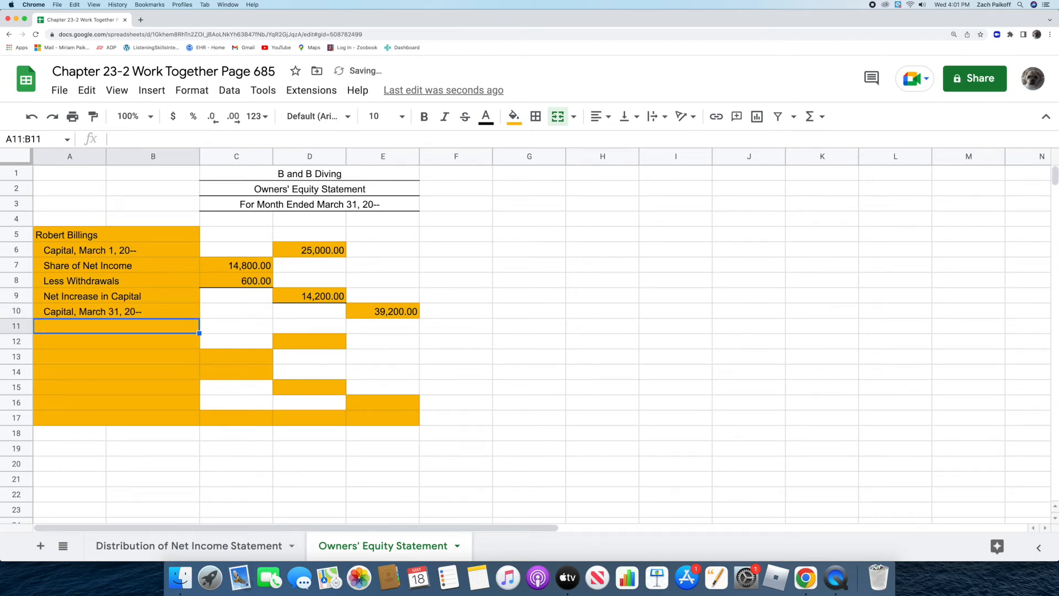
Step: Enter the second partner's full name as the section heading in A11
double_click(163, 326)
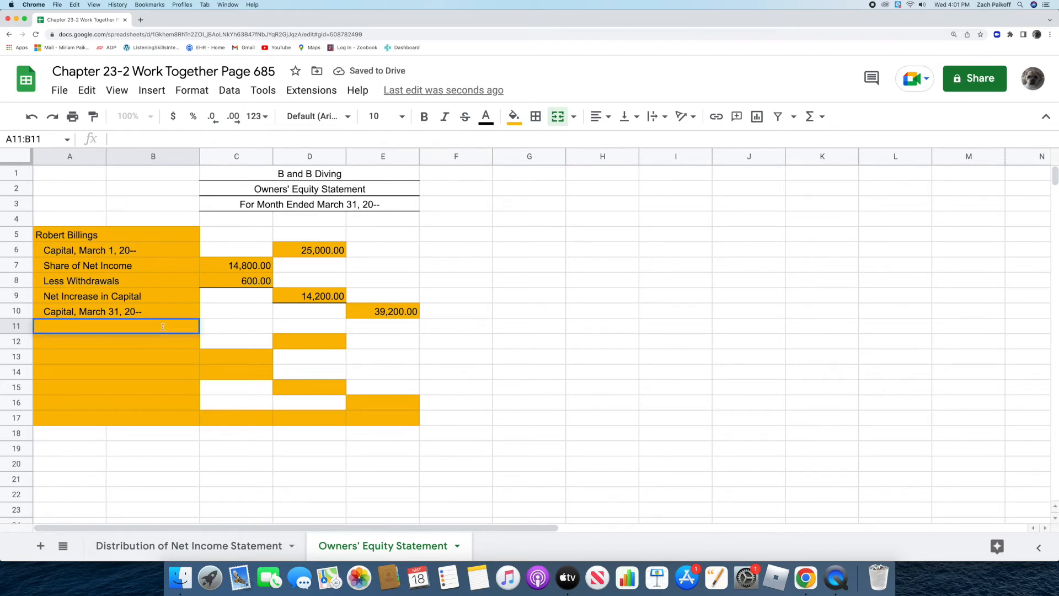
text(Susan Billings)
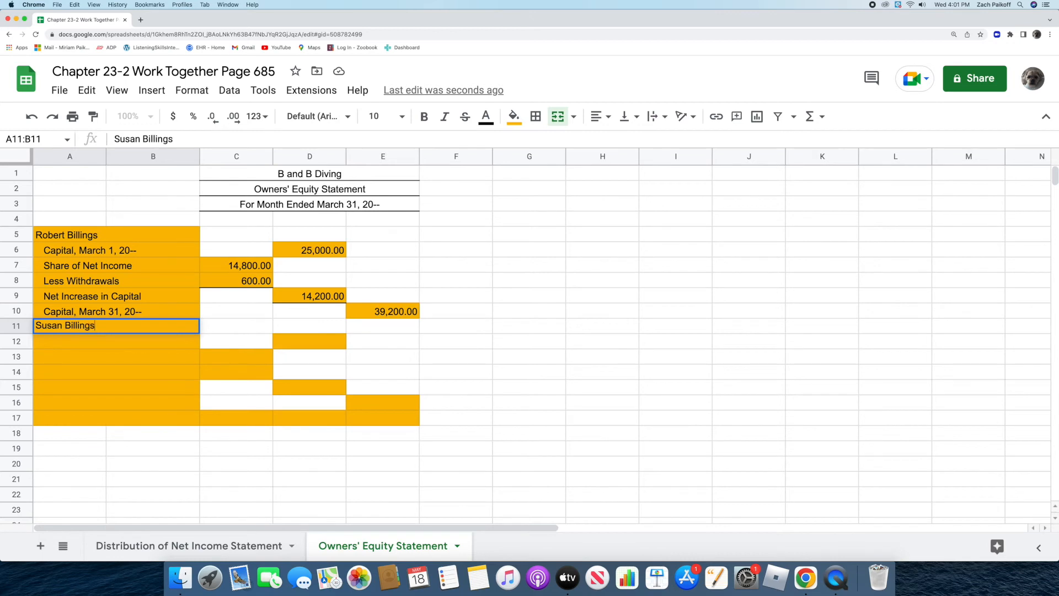
key(Return)
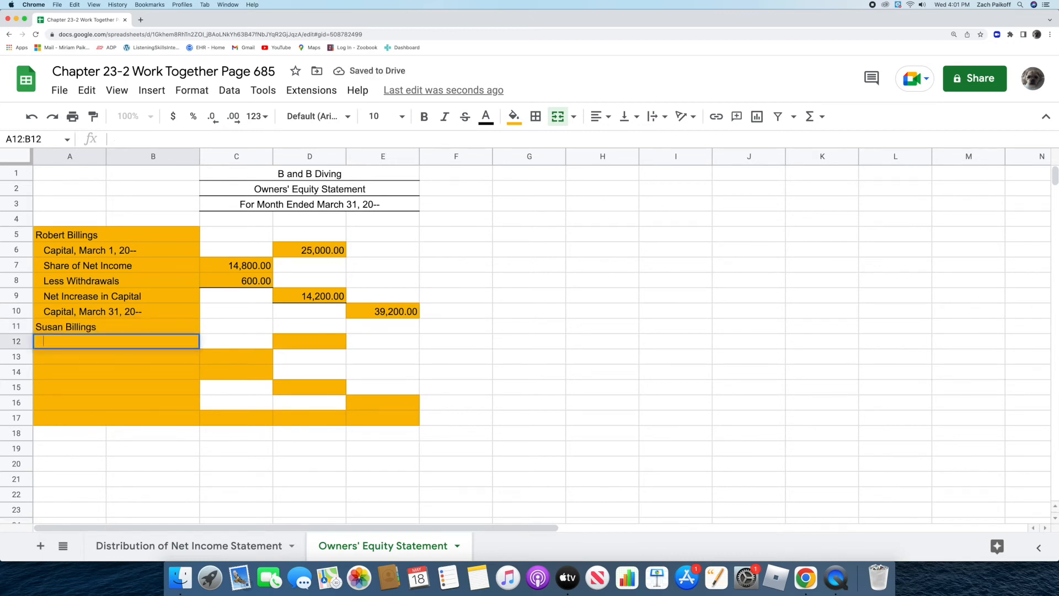
Step: Label A12 "Capital, March 1, 20--" with an indent and enter the second partner's beginning capital of 25,000 in D12
text(Capital, March)
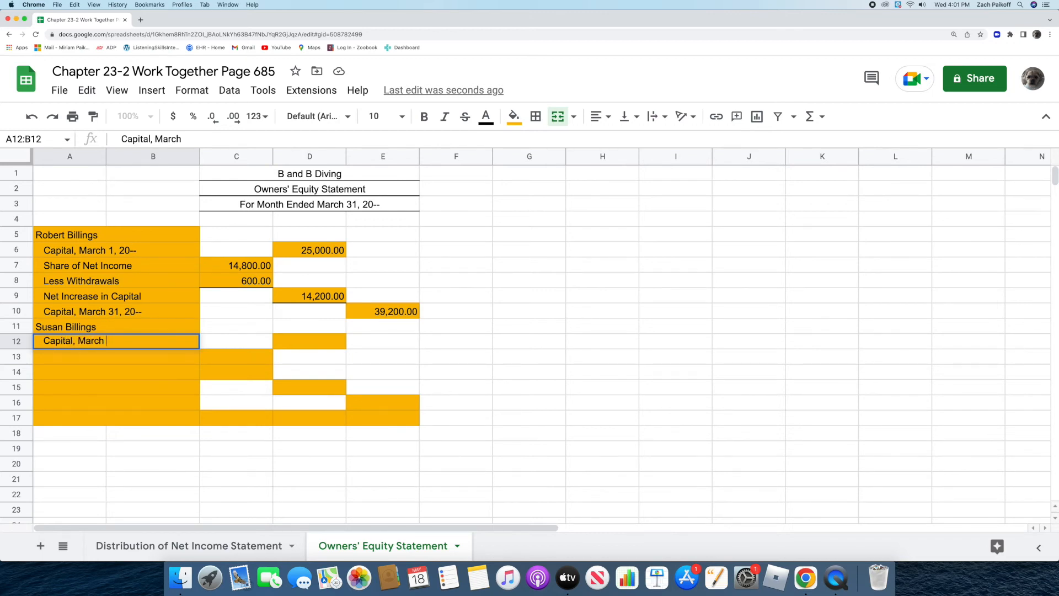
text( 1, 20--)
key(Return)
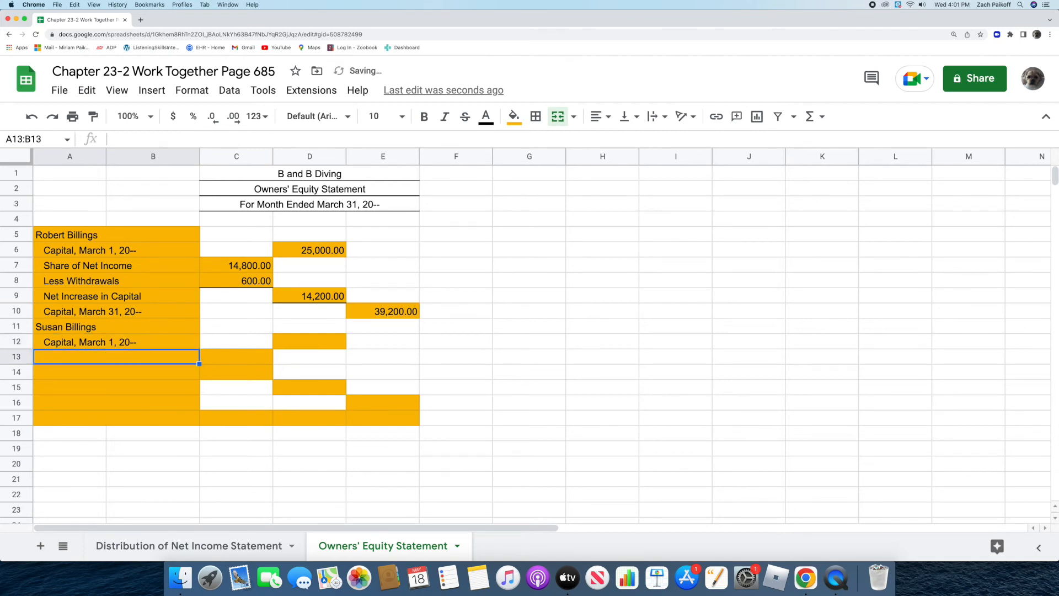
click(291, 341)
text(25,000)
key(Return)
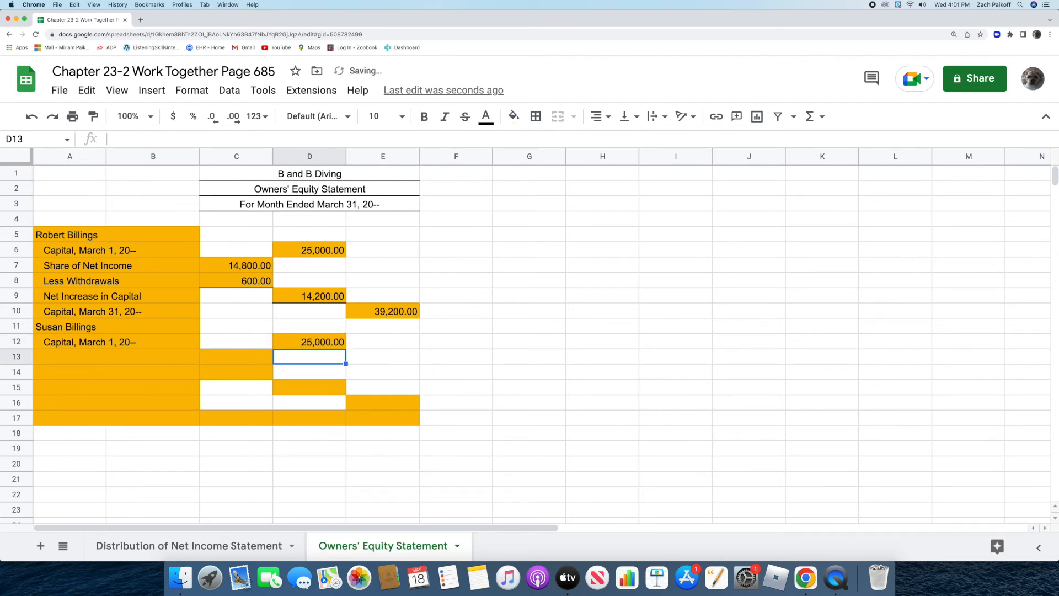
Step: Label A13 "Share of Net Income" with an indent and enter 14800 as the second partner's share in C13
click(163, 356)
key(Return)
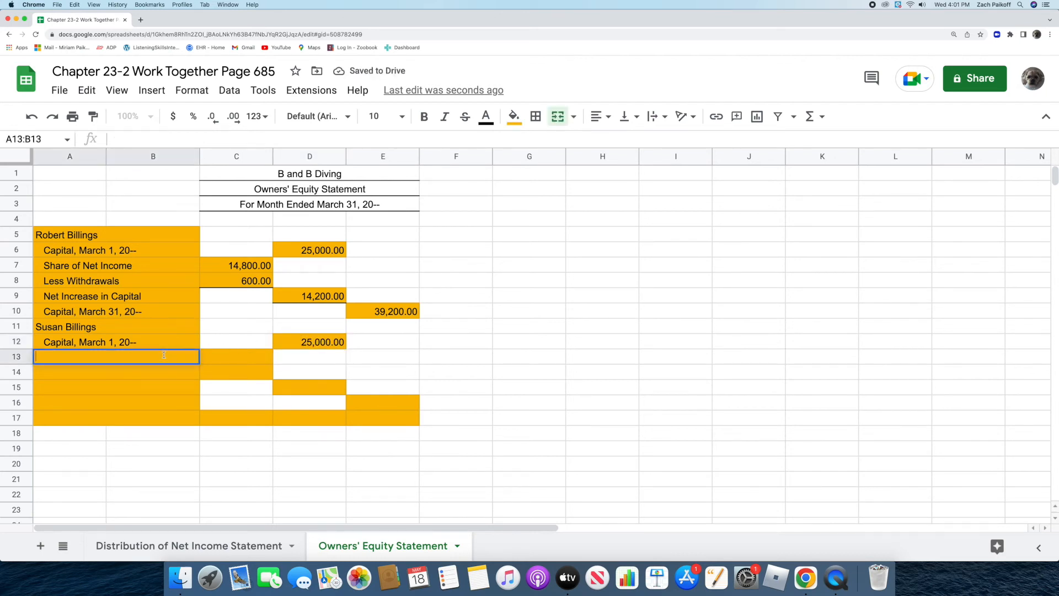
text(Share of)
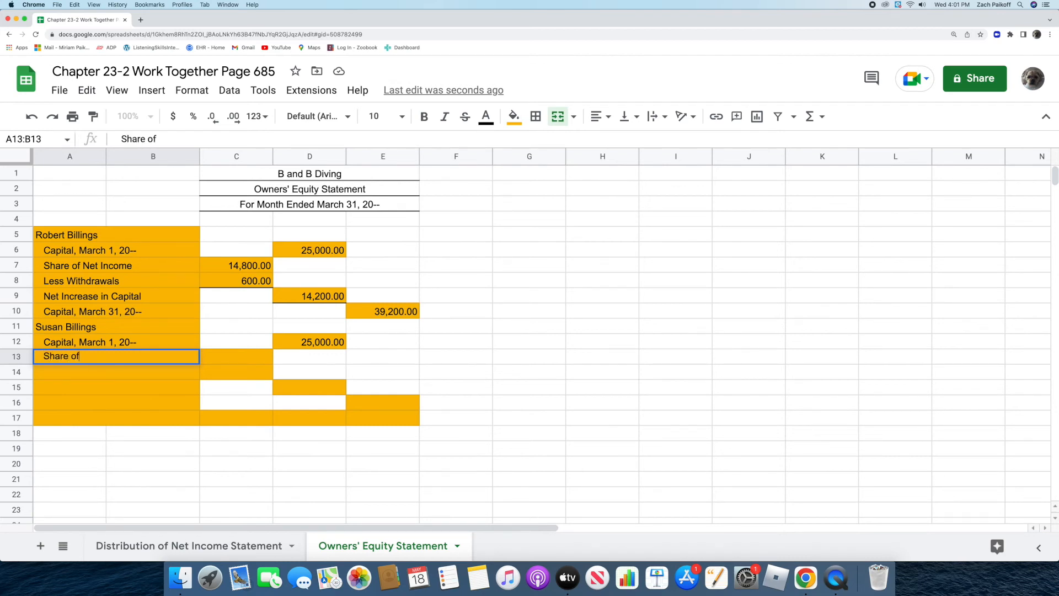
text( Net Income)
key(Return)
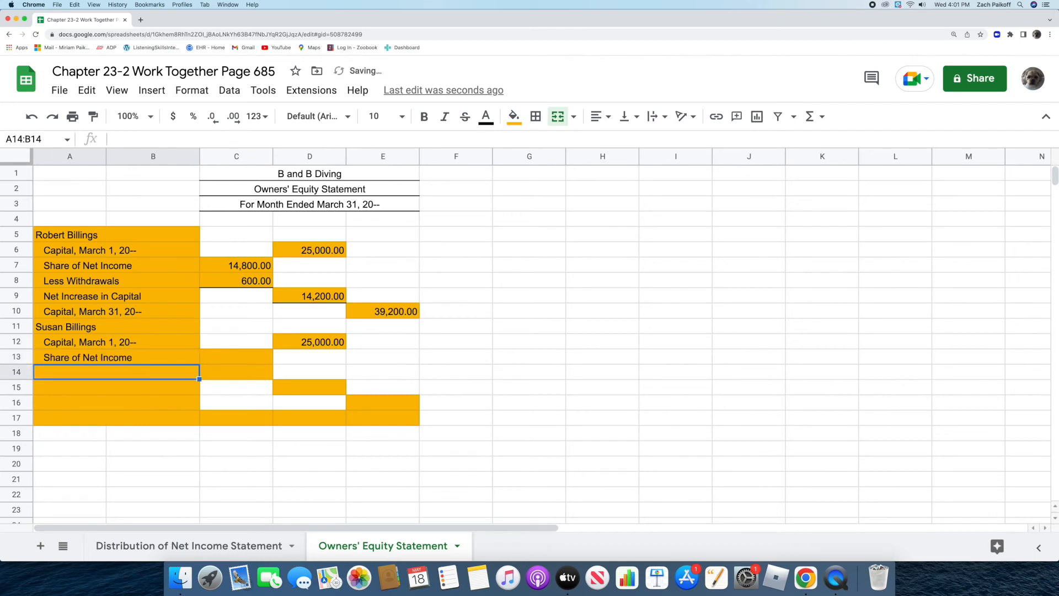
click(226, 354)
text(14)
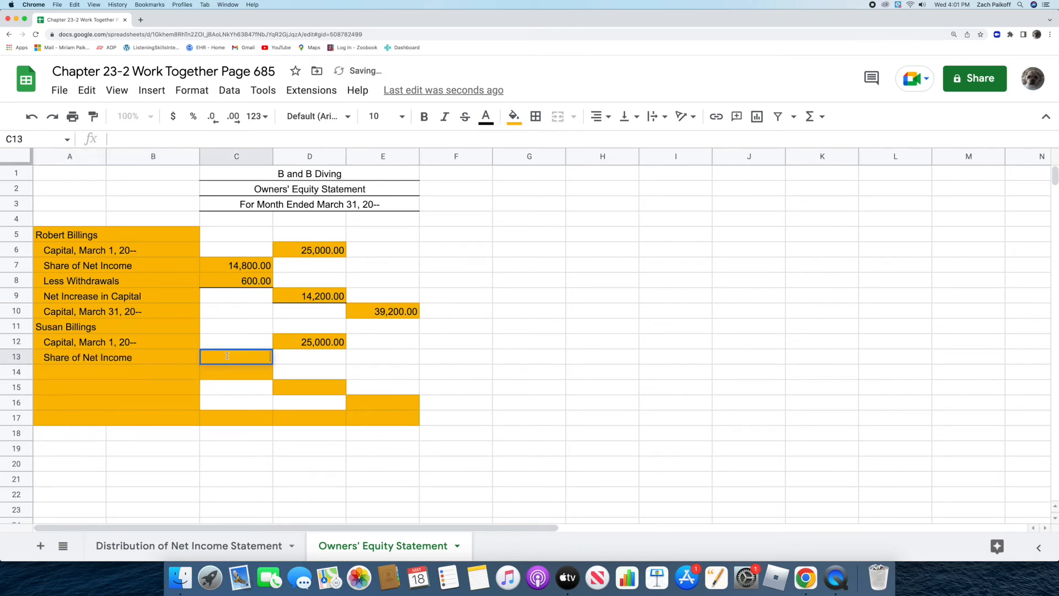
text(800)
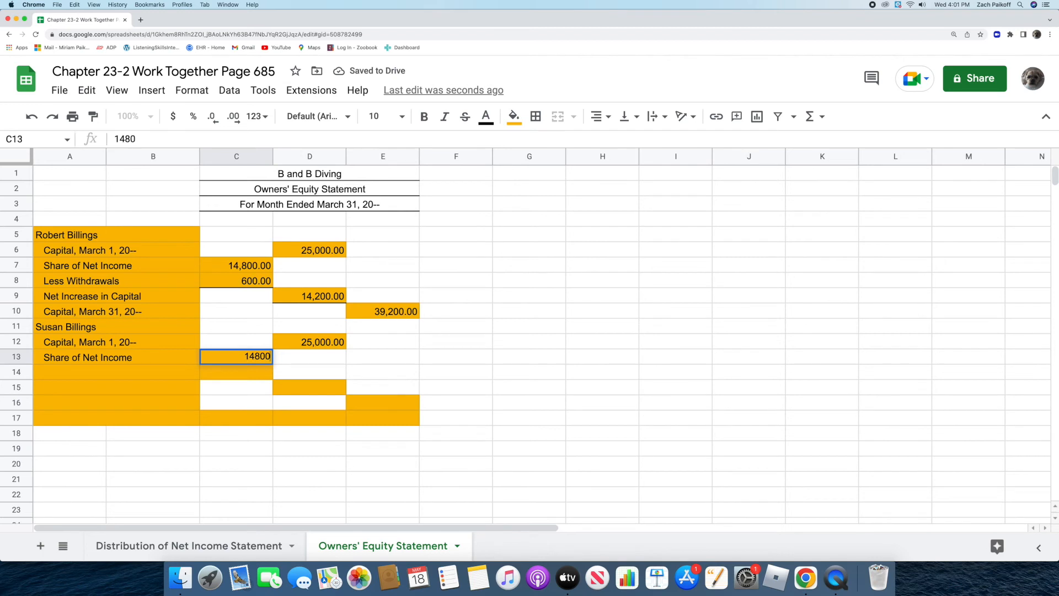
key(Return)
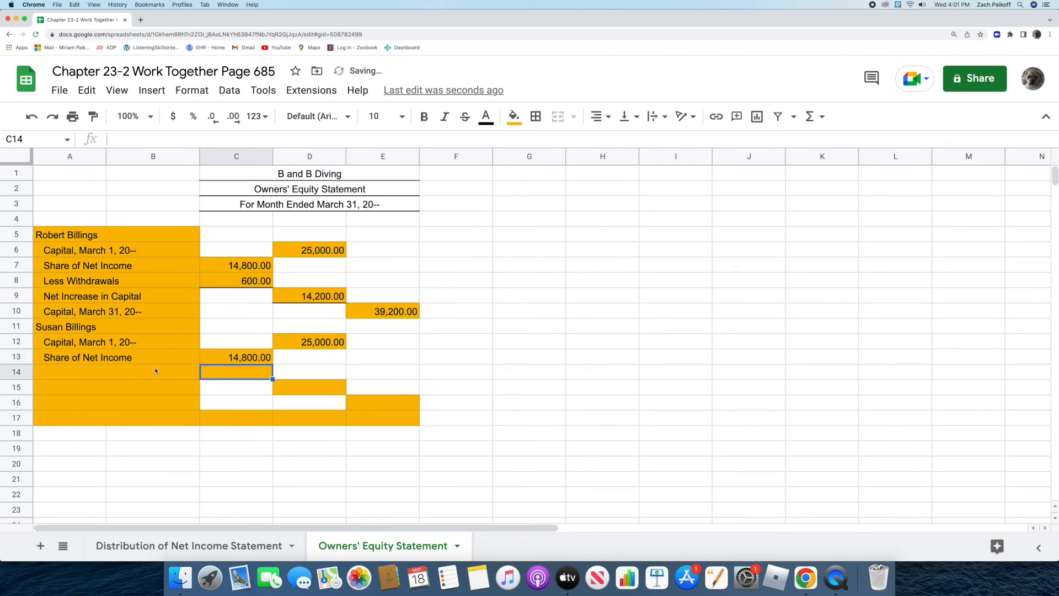
Step: Label A14 "Less Withdrawals" with an indent and enter 600 as the second partner's withdrawals in C14
click(155, 370)
text(Less Withdrawals)
key(Return)
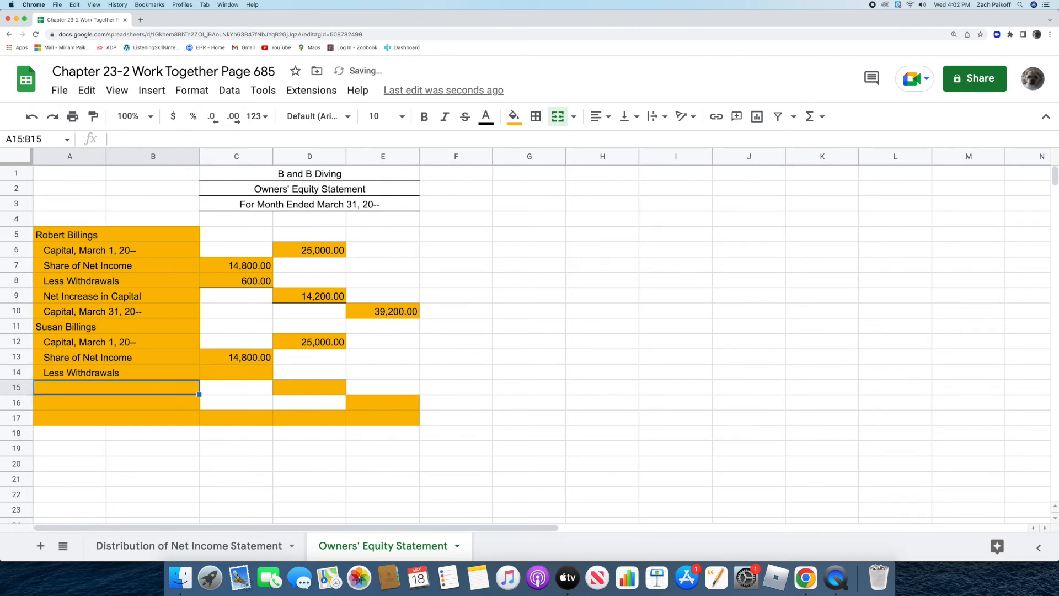
click(234, 370)
text(600)
key(Return)
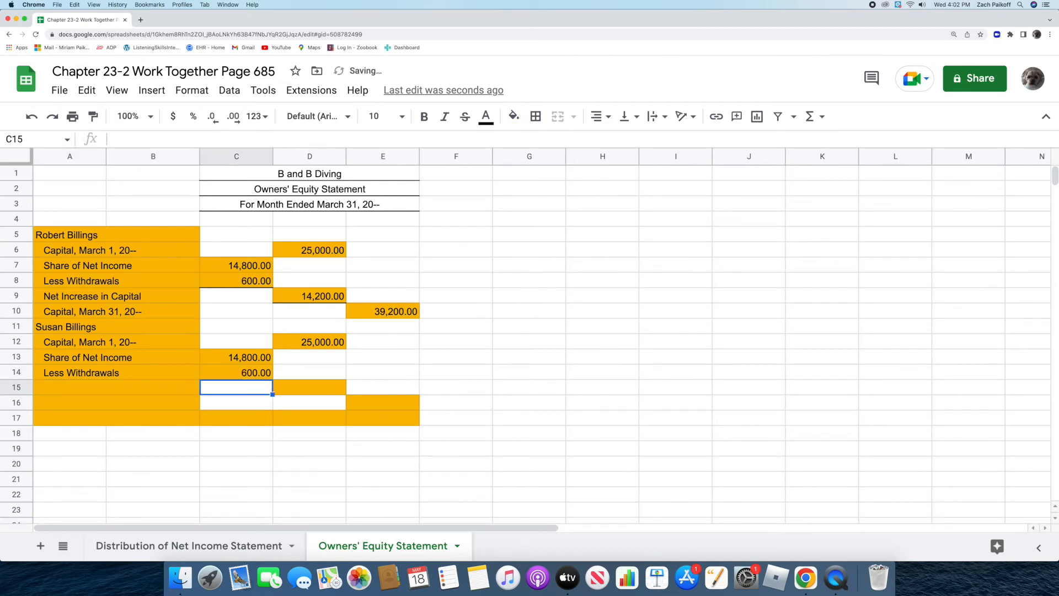
Step: Apply a bottom border to the second partner's withdrawals amount in C14
click(235, 373)
click(538, 118)
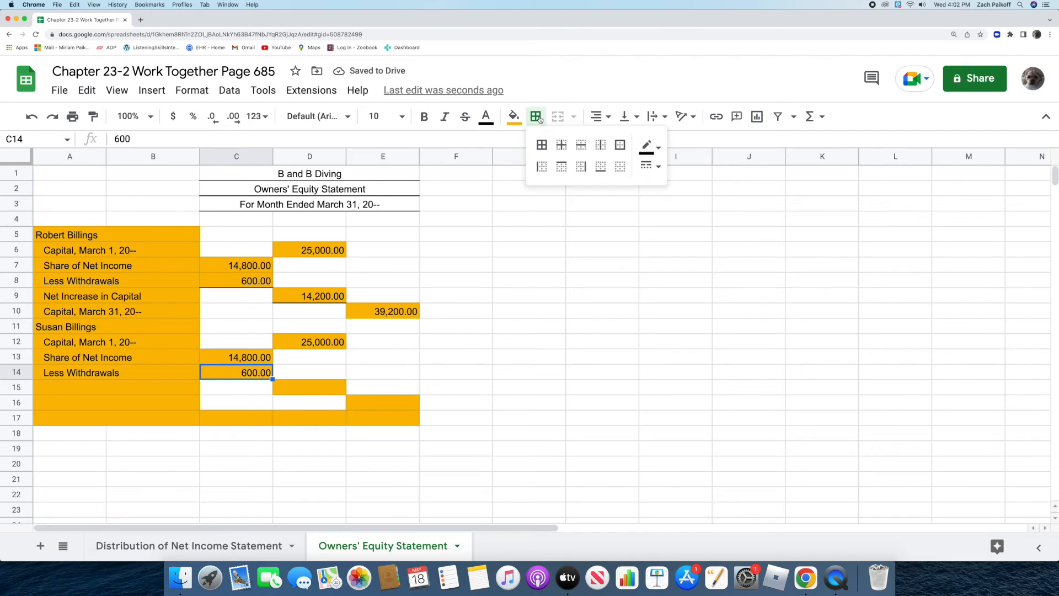
click(601, 166)
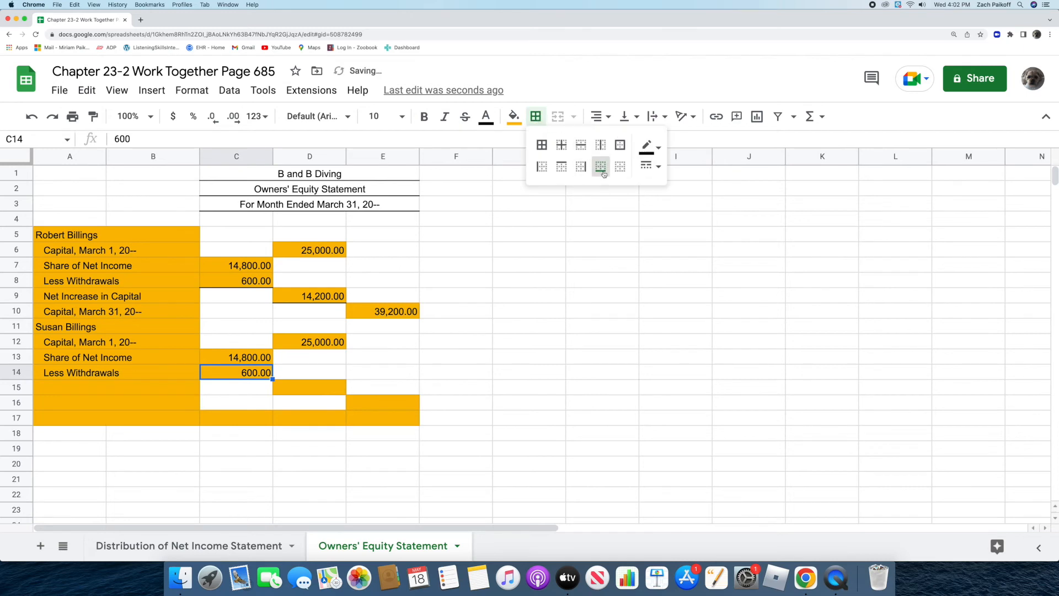
Step: Calculate the second partner's net increase in capital in D15 with the formula =C13-C14
click(298, 384)
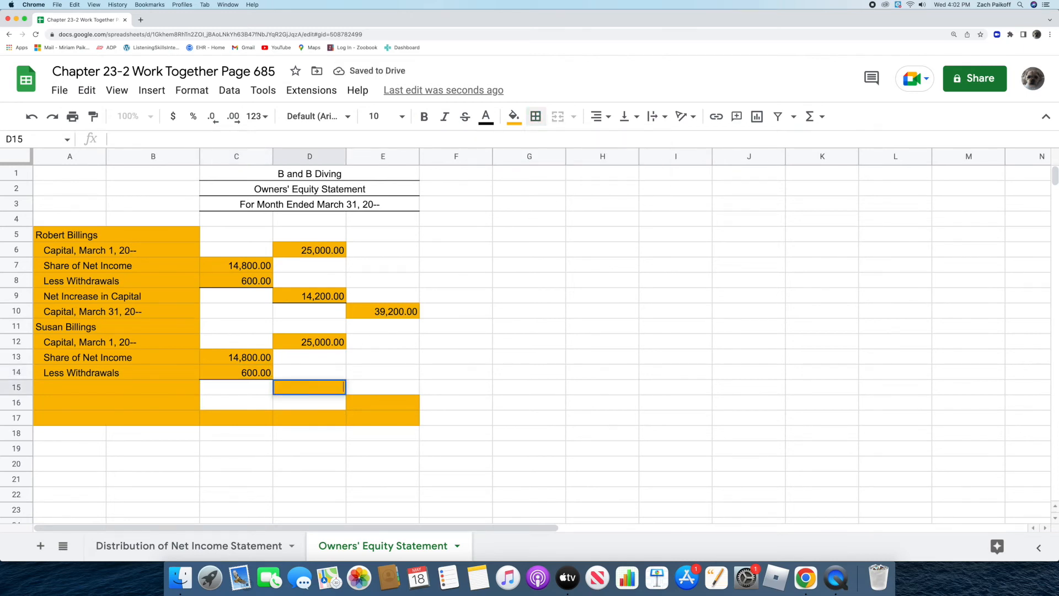
text(=)
click(210, 359)
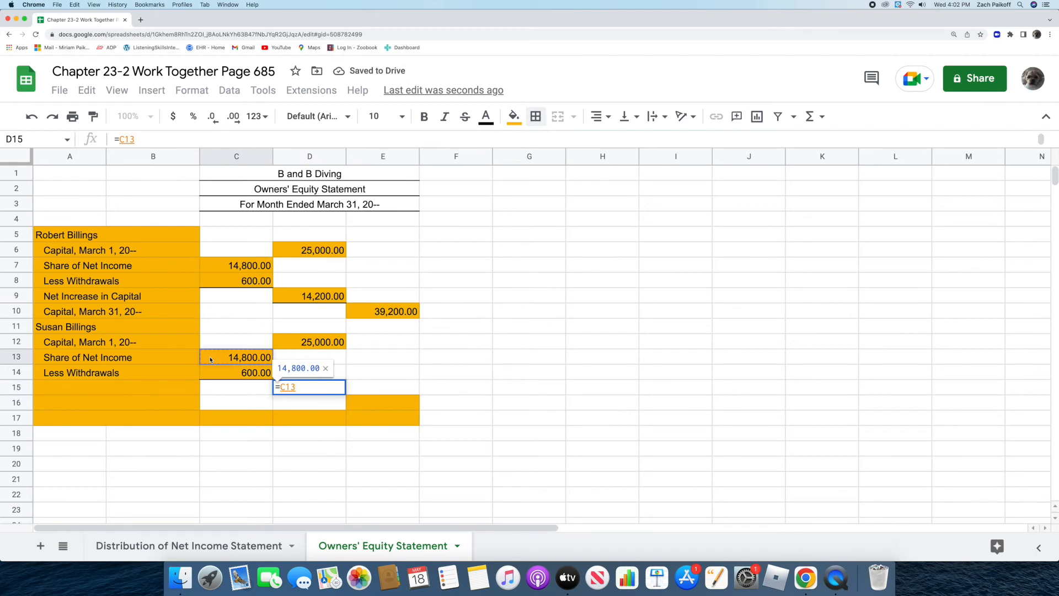
text(-)
click(208, 376)
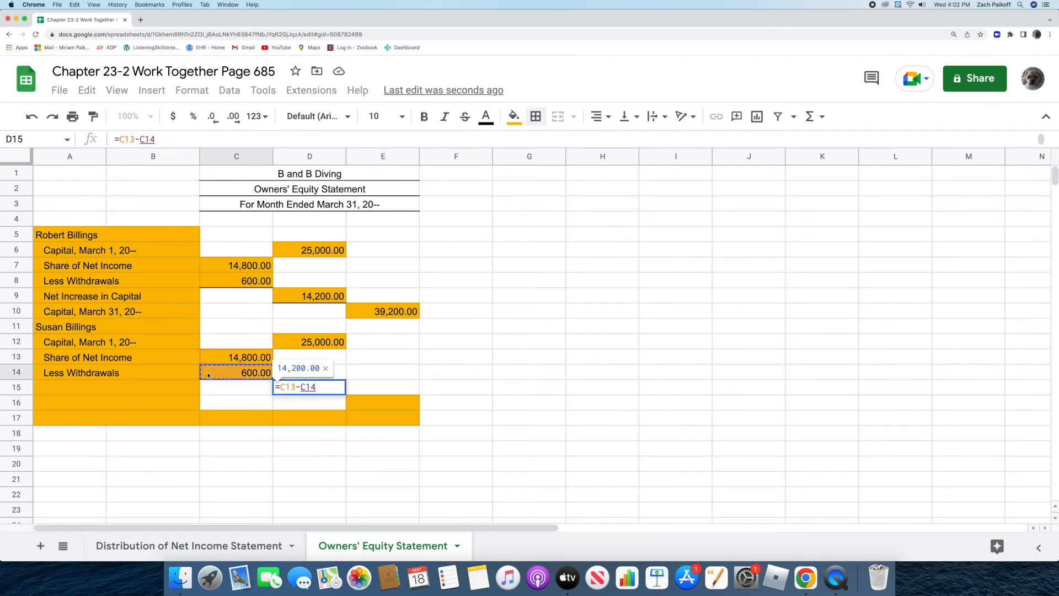
key(Return)
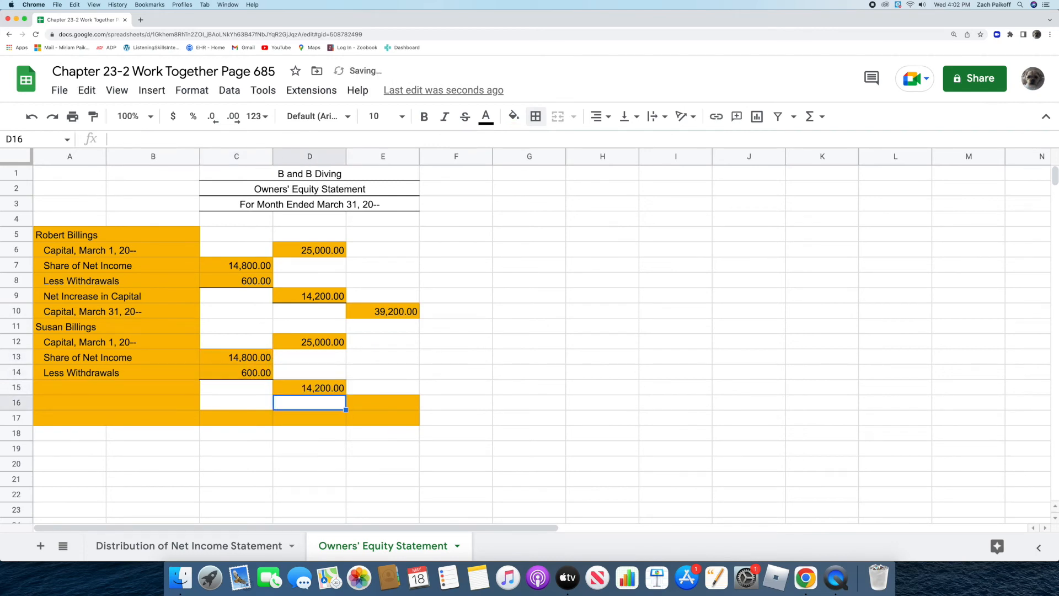
Step: Add the indented label "Net Increase in Capital" in A15 for the second partner
click(151, 387)
key(Return)
text(Net Increase in Cap)
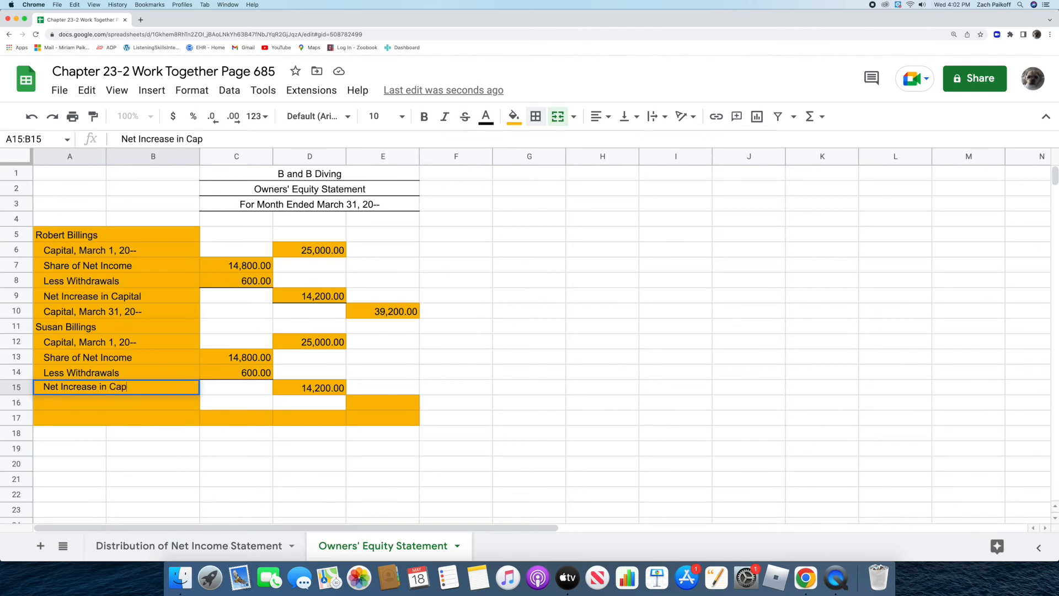
text(ital)
key(Return)
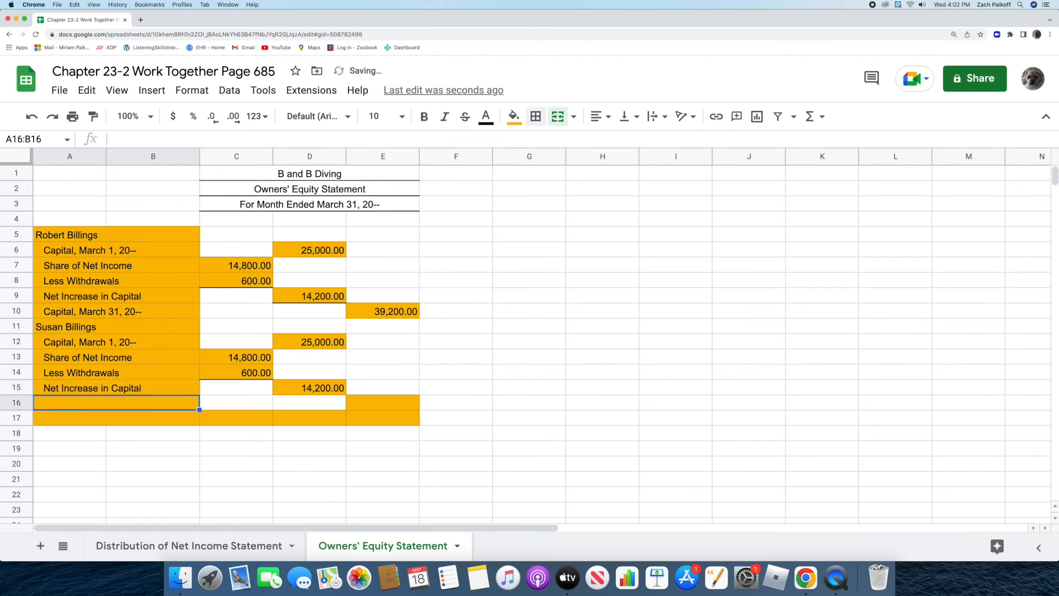
Step: Apply a bottom border to the second partner's net increase in capital in D15
click(279, 389)
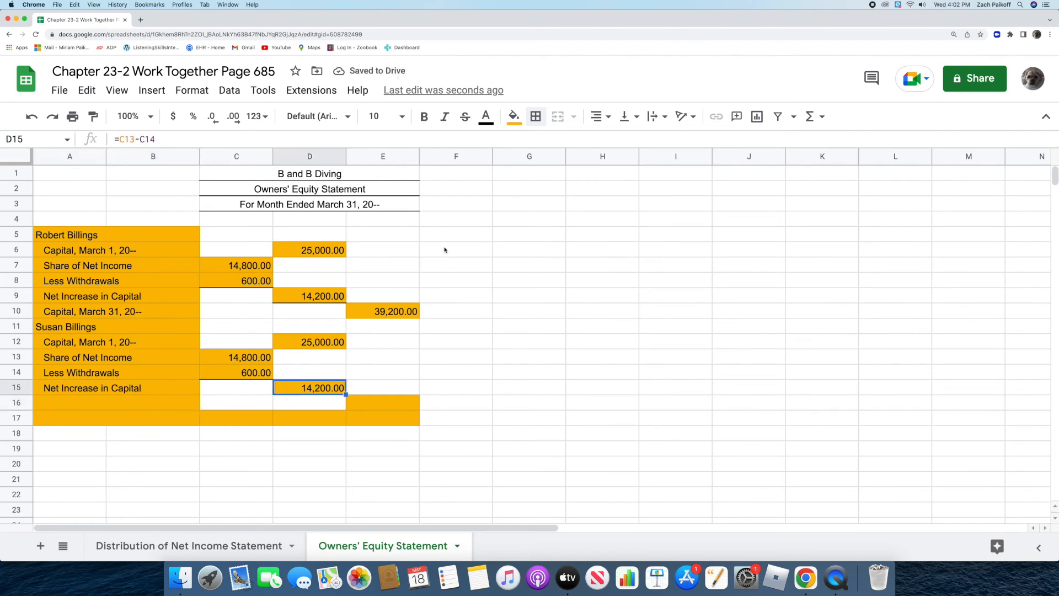
click(535, 116)
click(601, 166)
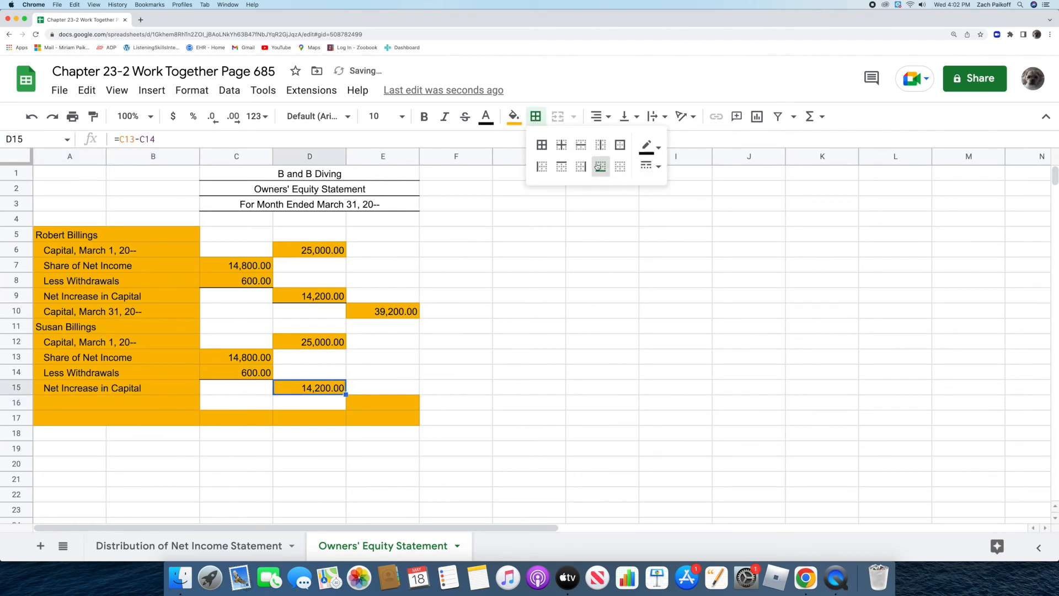
Step: Calculate the second partner's ending capital in E16 with the formula =D12+D15
click(379, 405)
text(=)
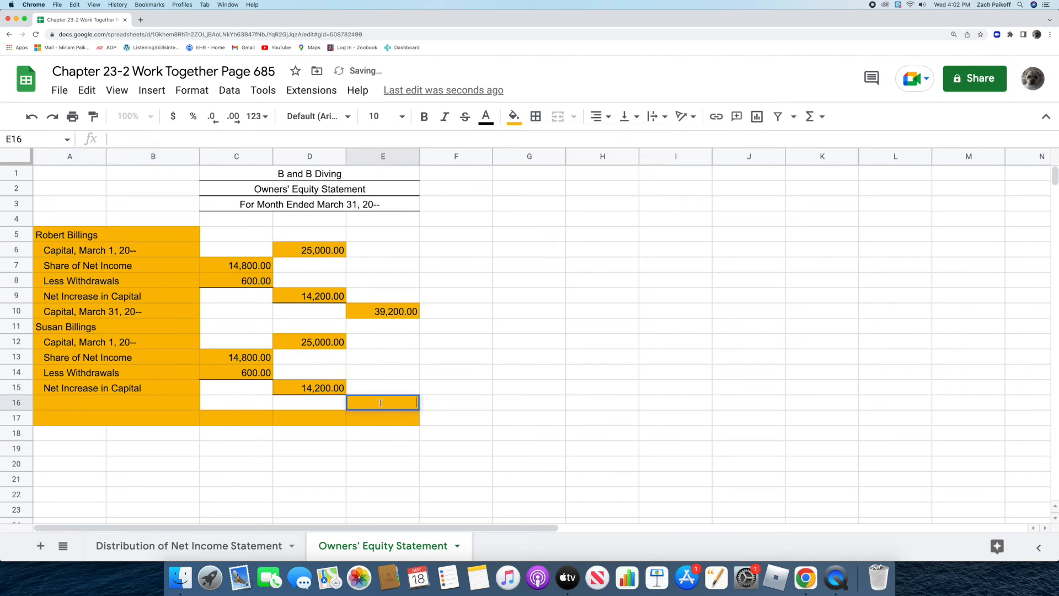
click(285, 345)
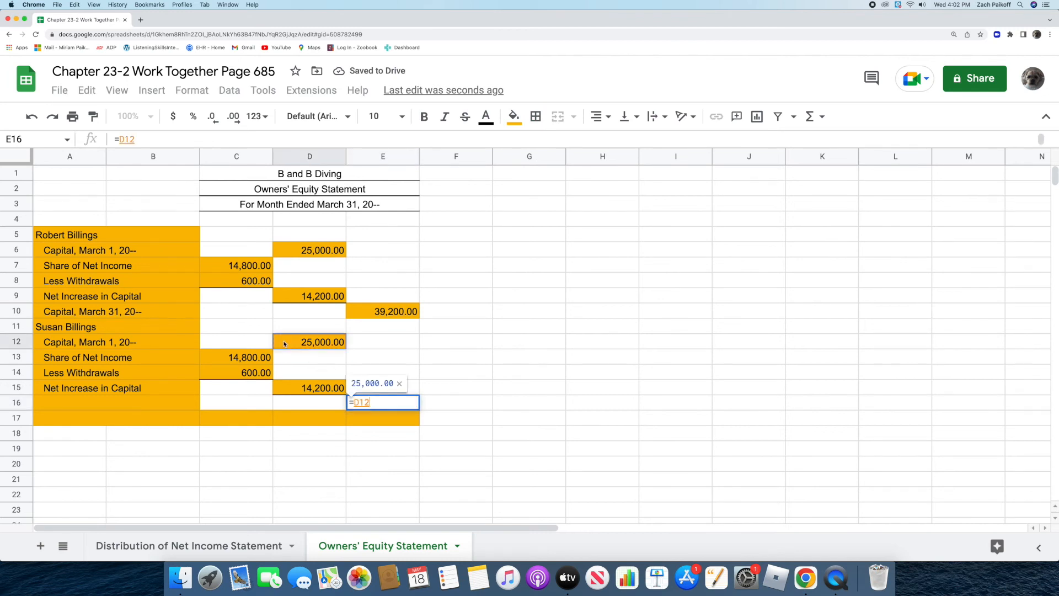
text(+)
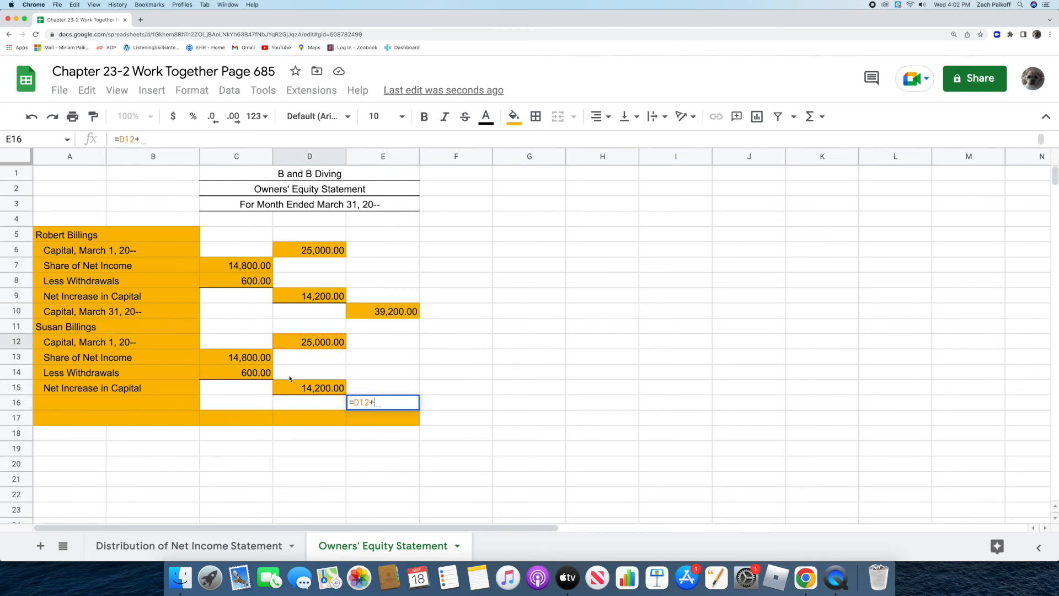
click(286, 386)
key(Return)
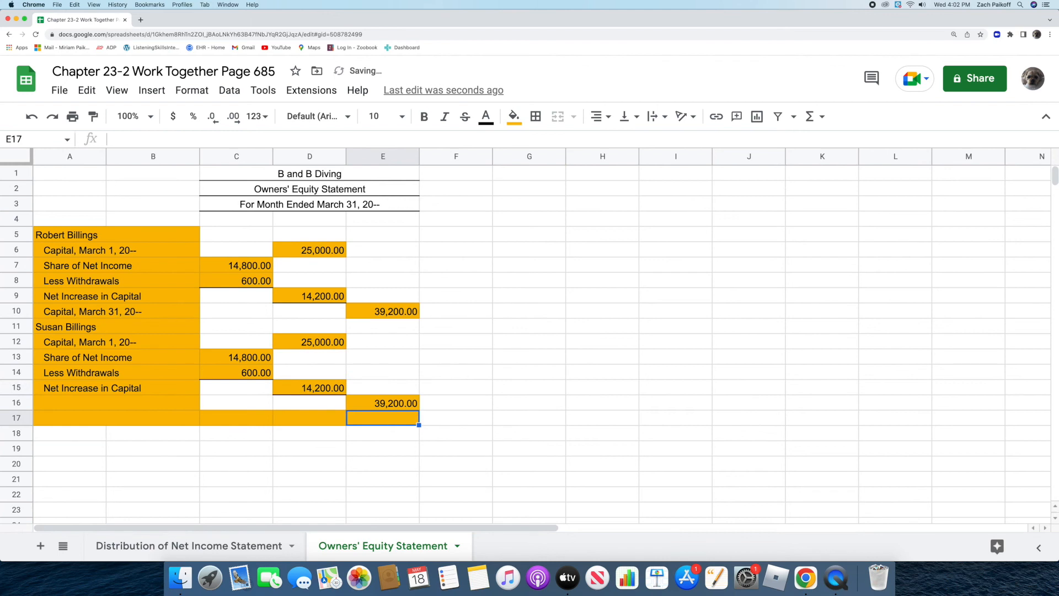
Step: Add the indented label "Capital, March 31, 20--" in A16 for the second partner
click(155, 402)
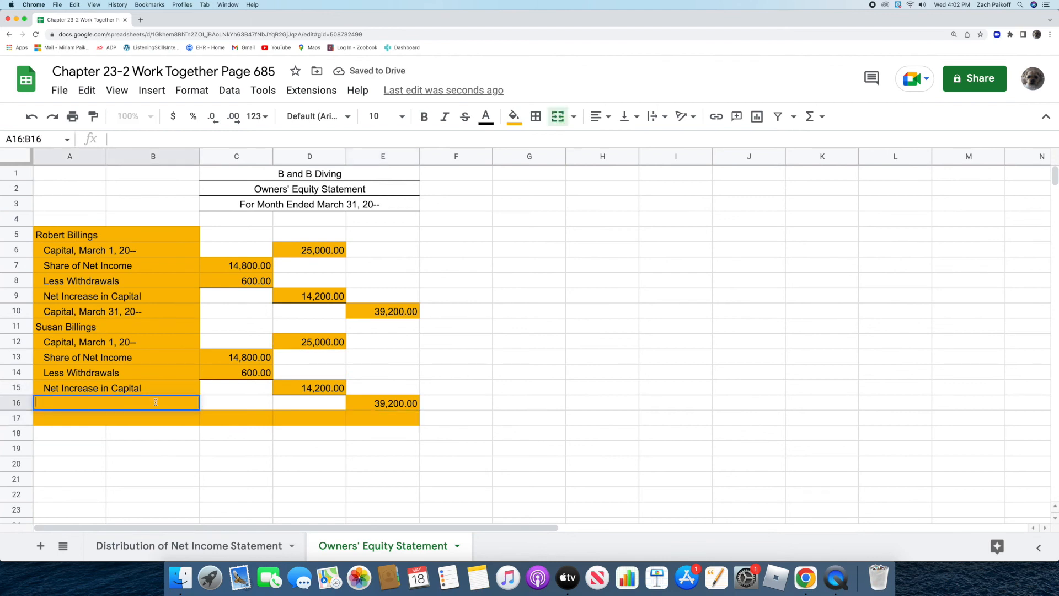
text(Capital)
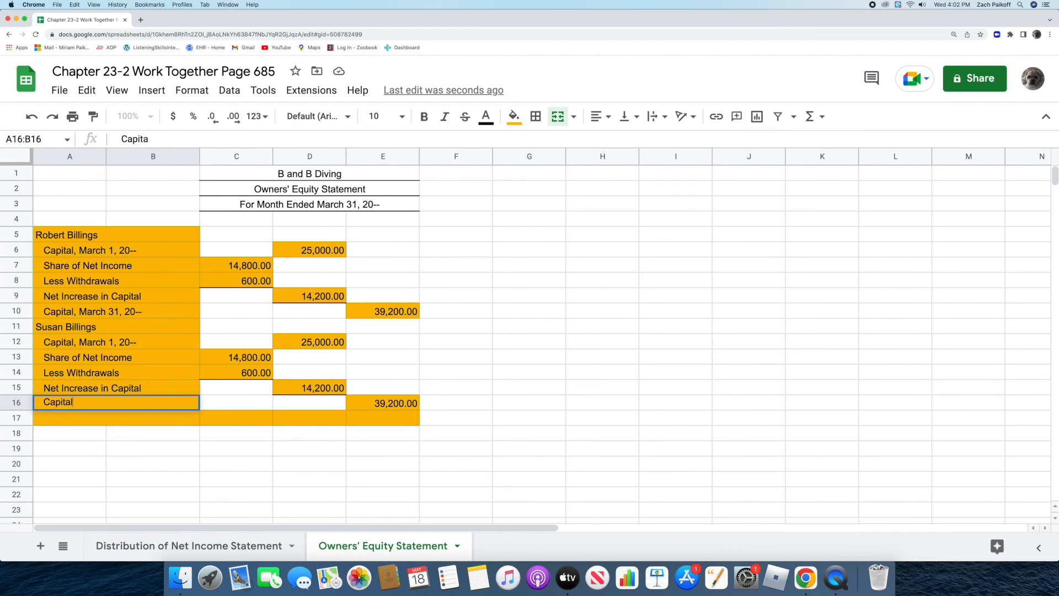
text(, March 31, 20--)
key(Return)
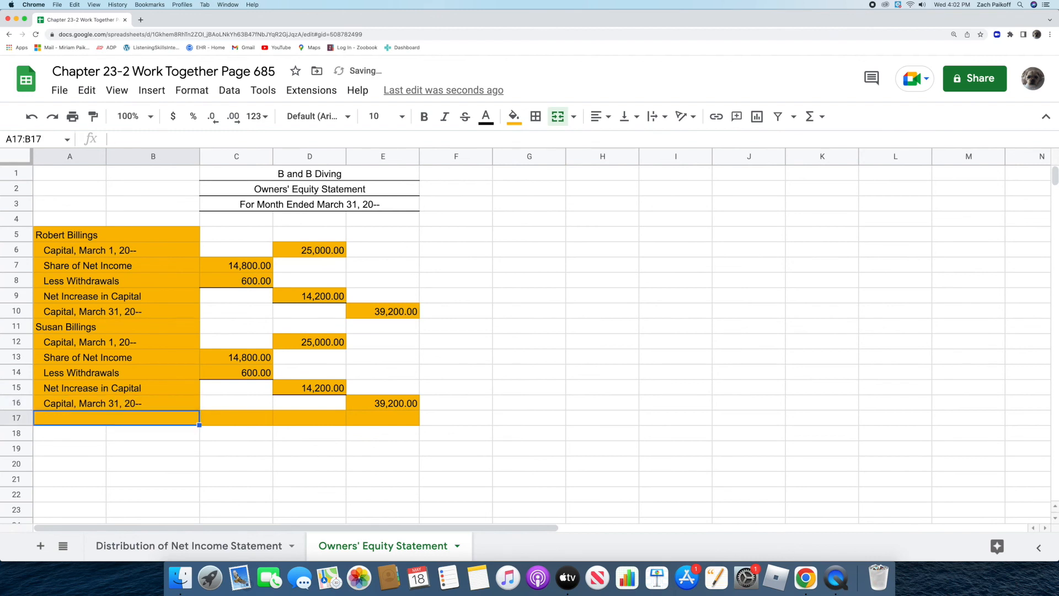
Step: Apply a bottom border to the second partner's ending capital in E16
click(351, 402)
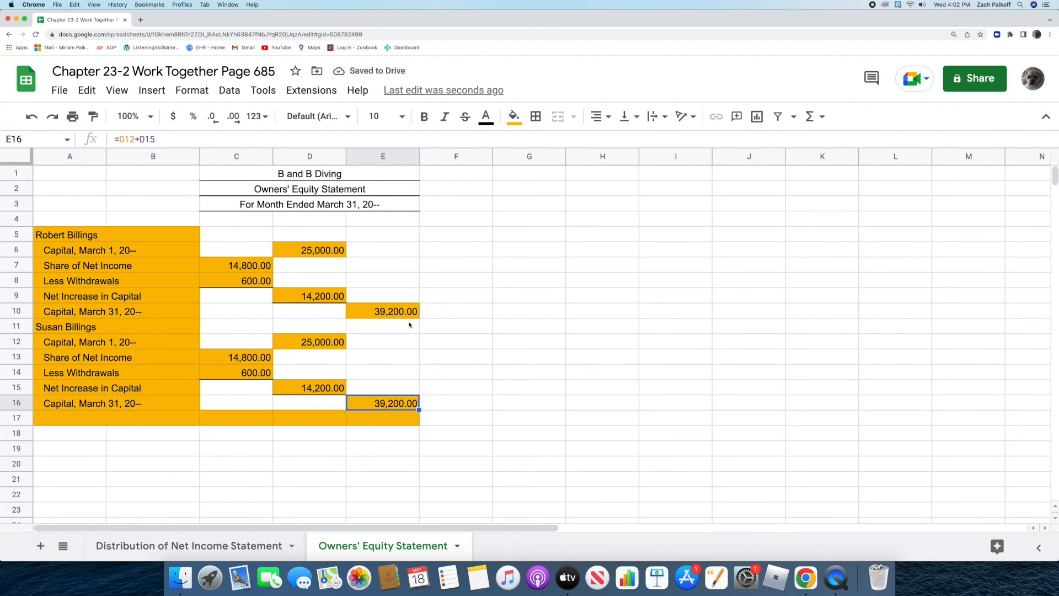
click(533, 118)
click(601, 166)
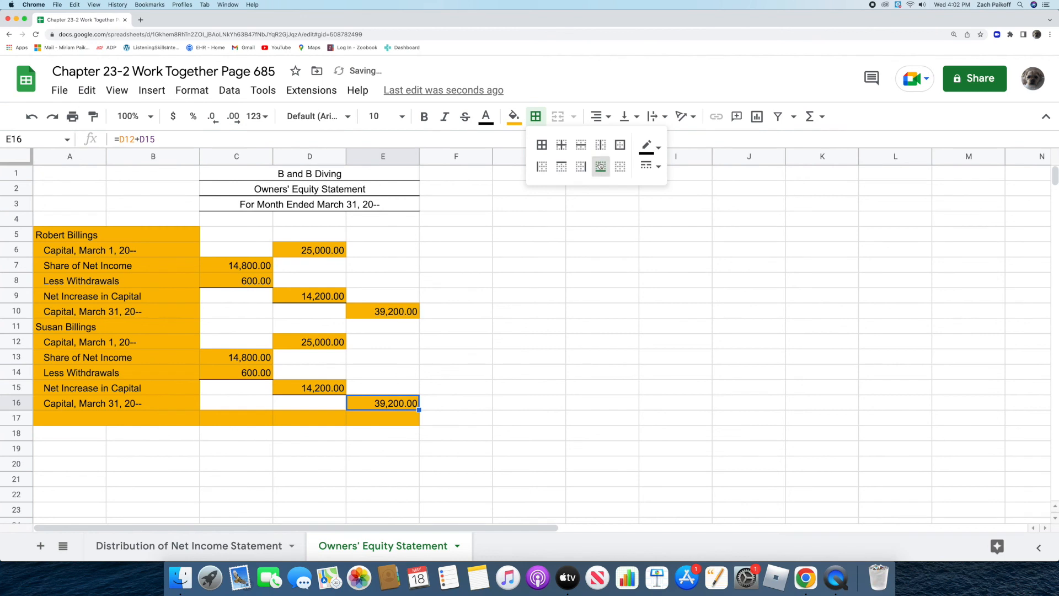
Step: Calculate the total owners' equity in E17 with the formula =E10+E16
click(367, 416)
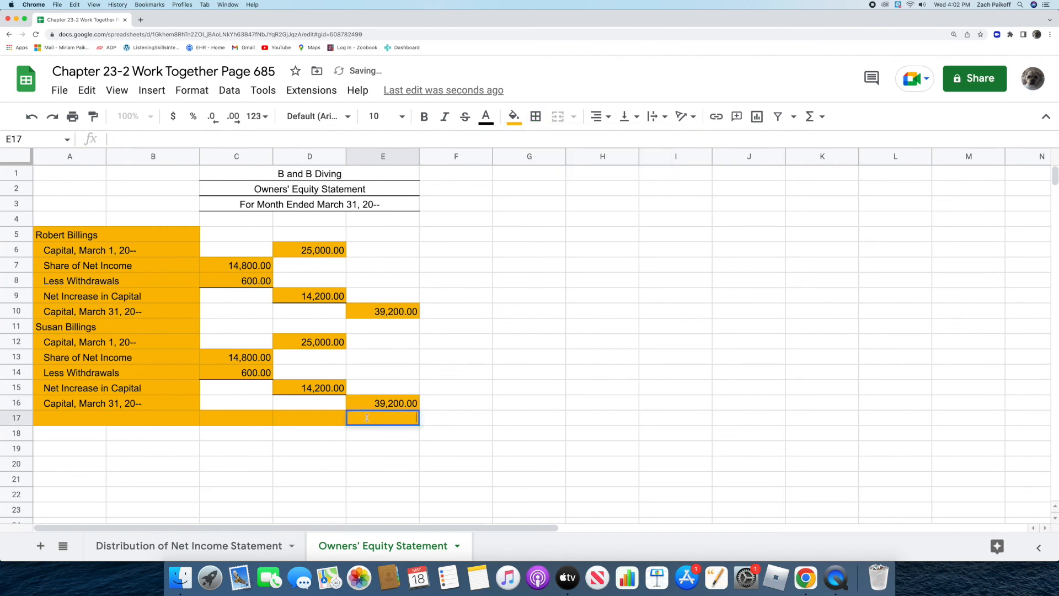
text(=)
click(352, 315)
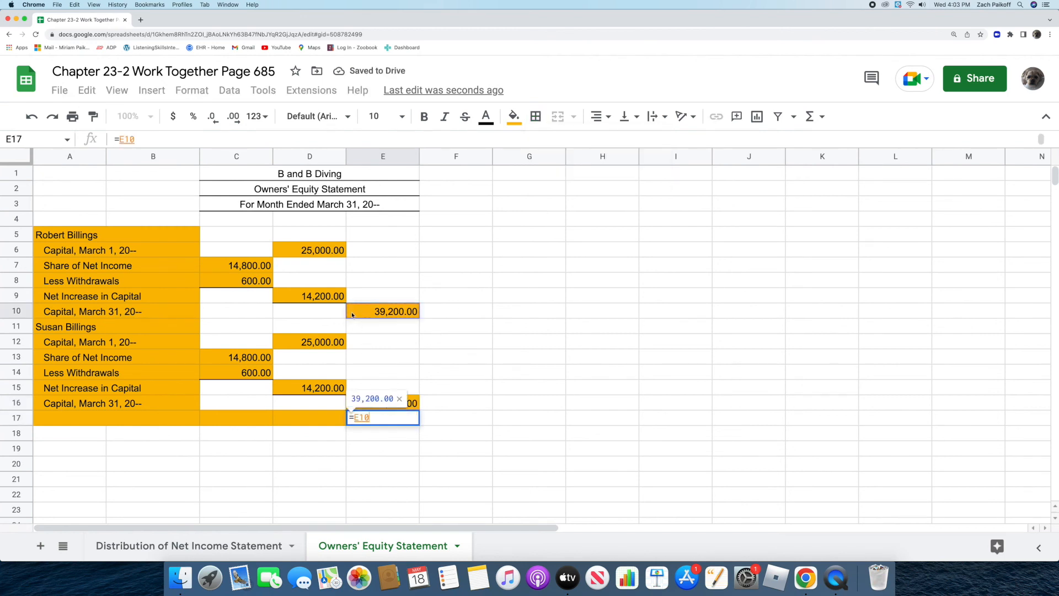
text(+)
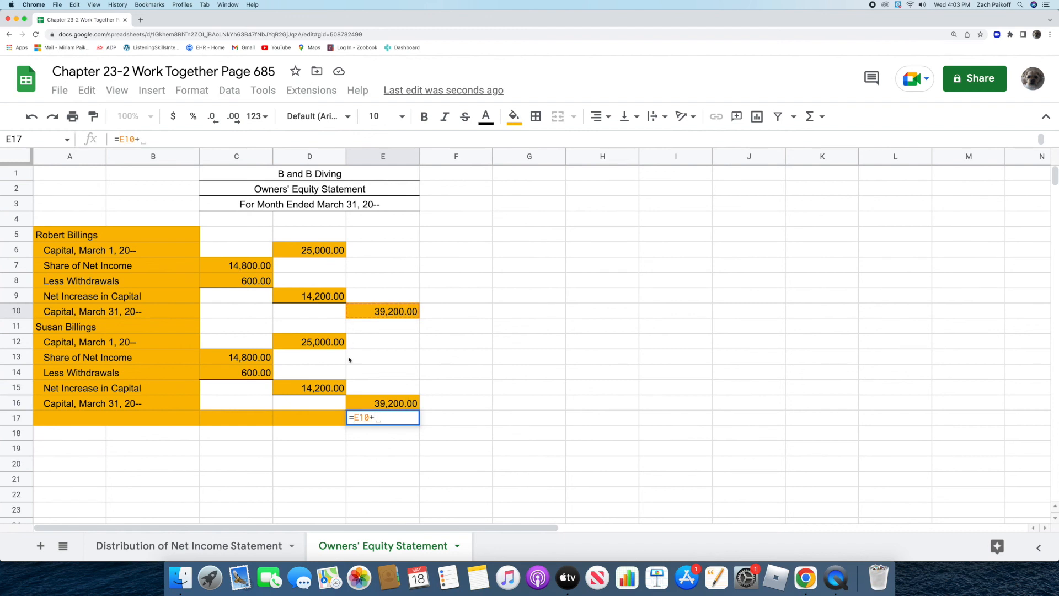
click(356, 400)
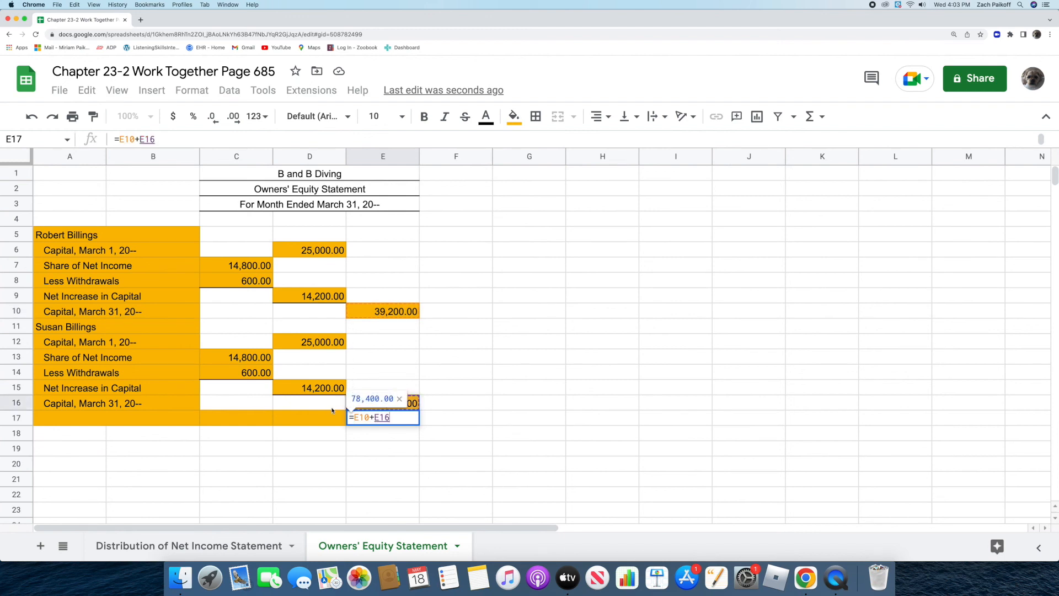
key(Return)
Step: Apply a double-line bottom border to the total row cells C17:E17
drag(259, 418, 358, 421)
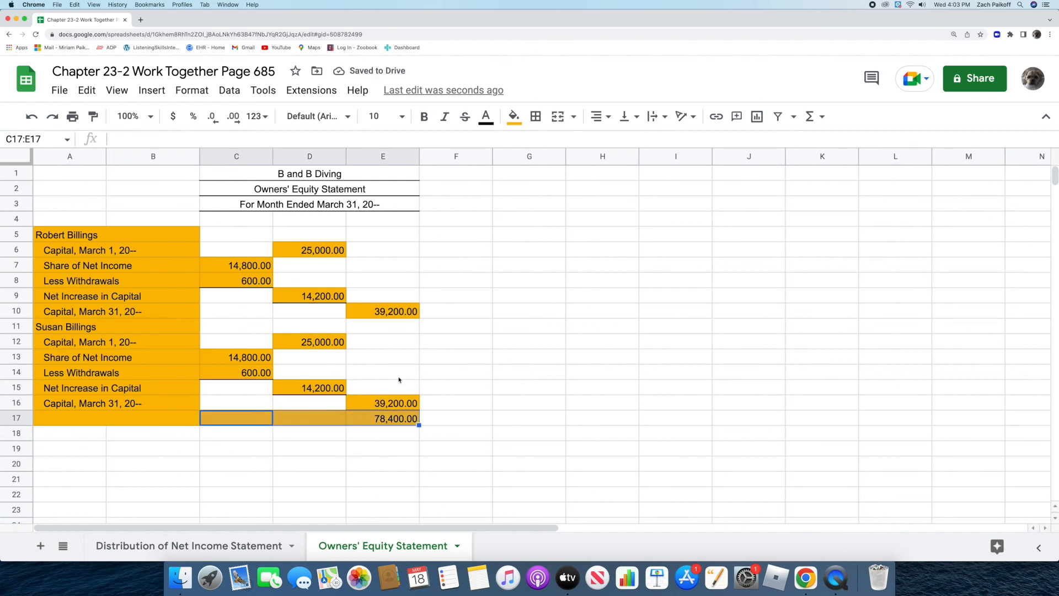
click(535, 116)
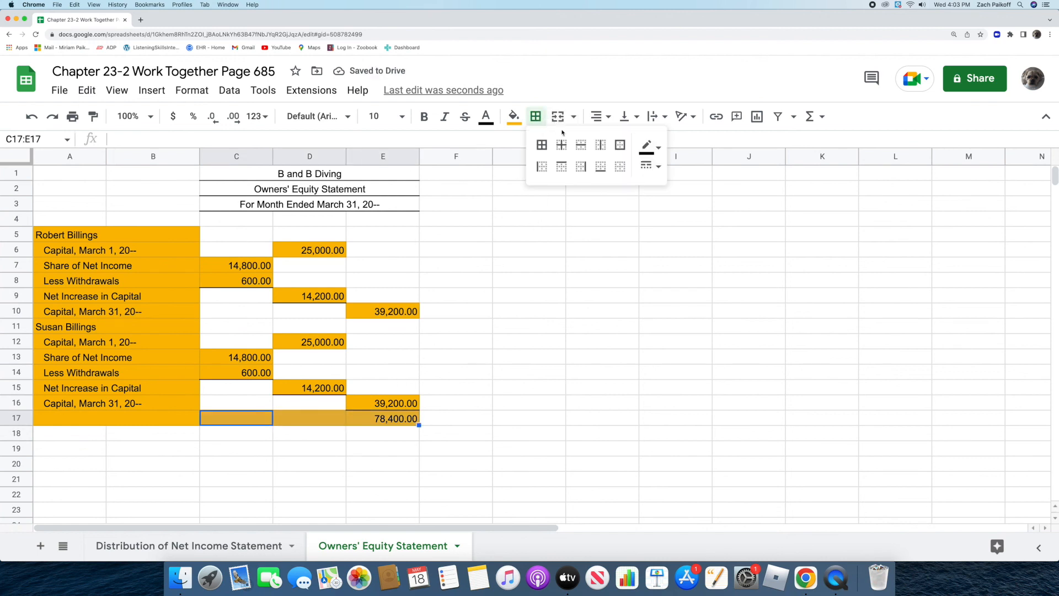
click(643, 166)
click(676, 275)
click(600, 166)
Step: Enter the label "Total Owners' Equity, March 31, 20--" in A17 for the total row
click(124, 421)
click(124, 419)
text(To)
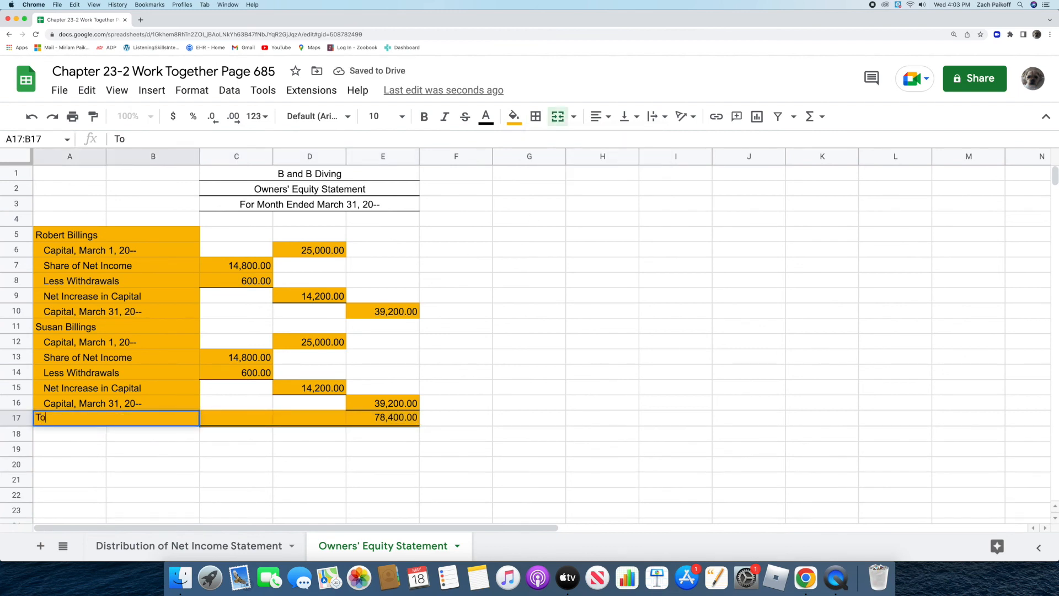
text(tal Ow)
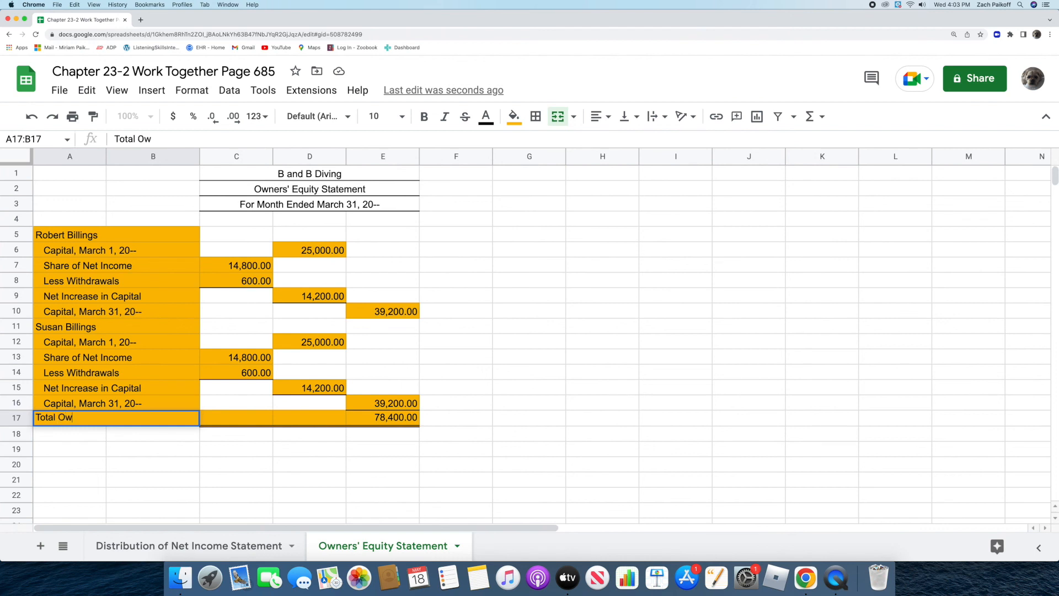
text(ners' Equity, Mar)
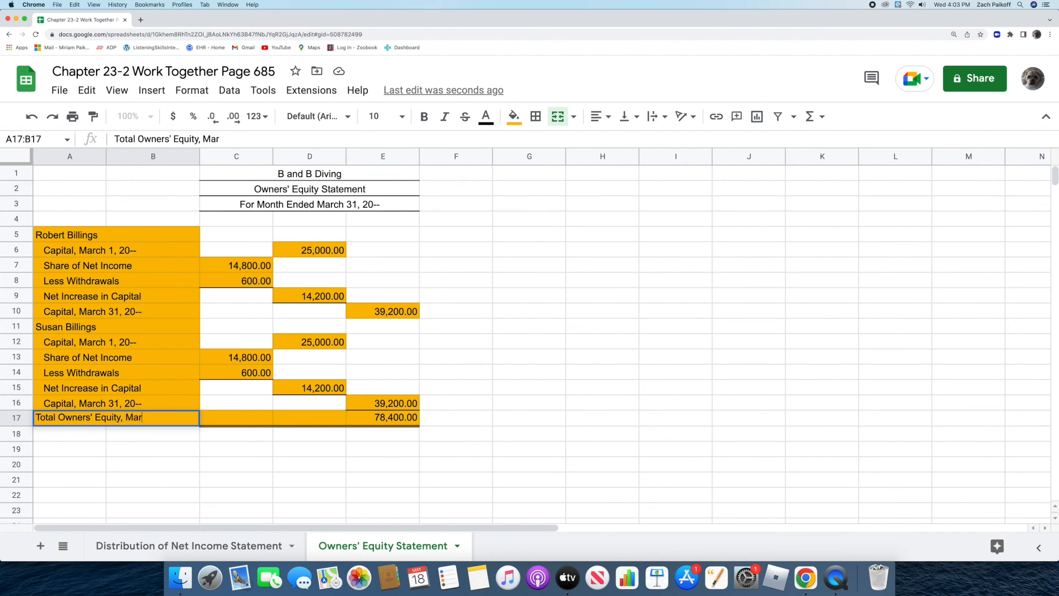
text(ch 31, 20--)
key(Return)
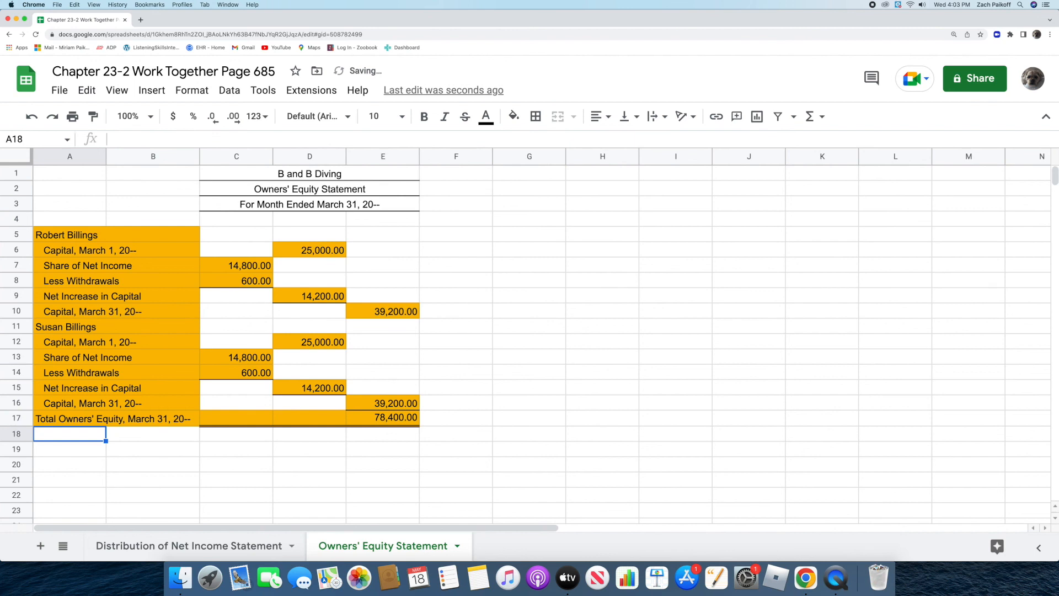
click(362, 468)
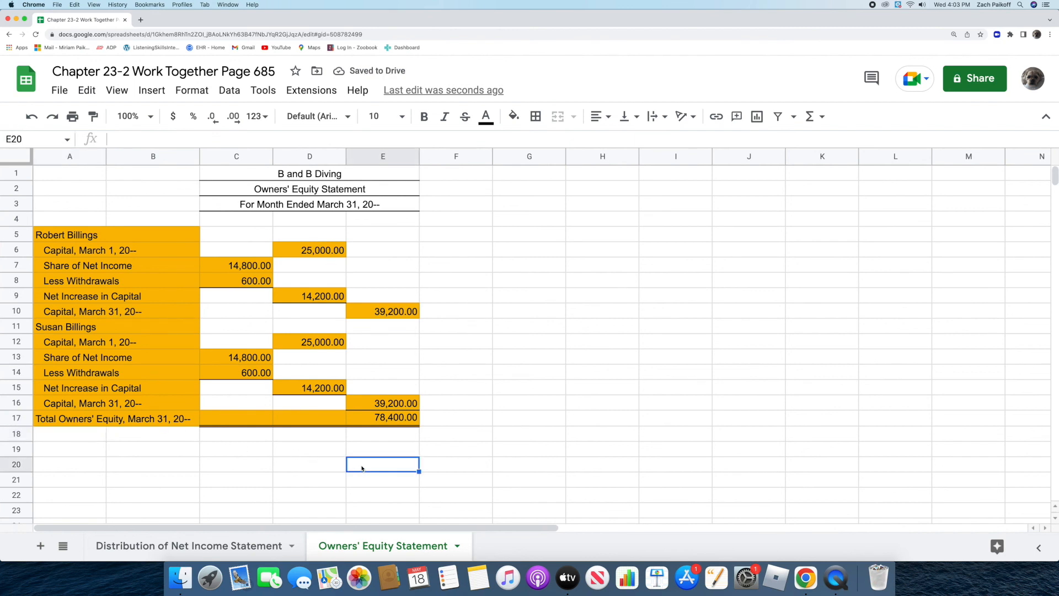